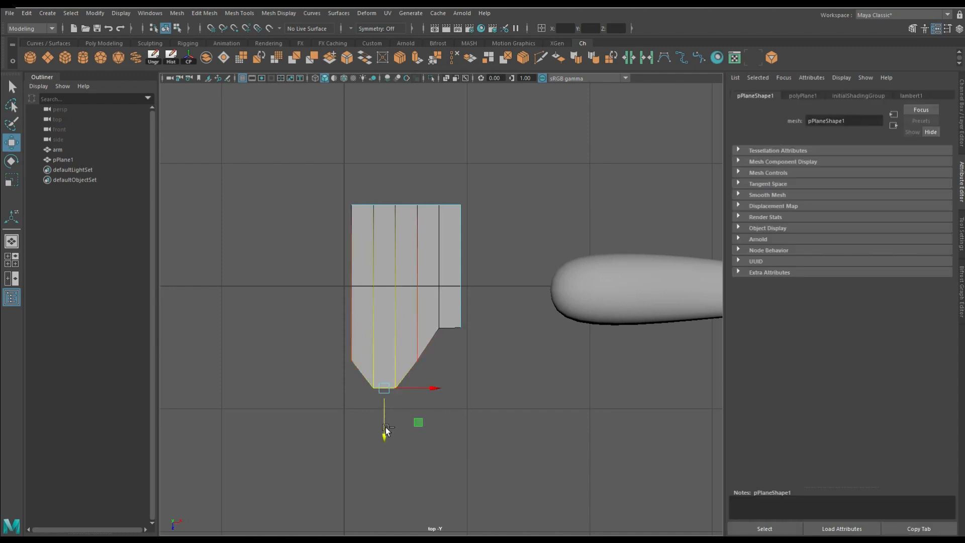
# Reposition the vertices along the plane's toe-side edge to form a slanted line descending from the big toe to the little toe
pyautogui.click(438, 344)
pyautogui.scroll(1, 441, 347)
pyautogui.moveTo(475, 385)
pyautogui.mouseDown()
pyautogui.moveTo(461, 386)
pyautogui.moveTo(484, 381)
pyautogui.moveTo(478, 373)
pyautogui.mouseUp()
pyautogui.hotkey('ctrl', 'z')
pyautogui.press('b')
pyautogui.click(415, 374)
pyautogui.moveTo(448, 408); pyautogui.dragTo(453, 385)
pyautogui.click(389, 384)
pyautogui.moveTo(423, 417); pyautogui.dragTo(429, 401)
pyautogui.moveTo(434, 365); pyautogui.dragTo(444, 366)
pyautogui.click(418, 351)
pyautogui.moveTo(448, 350); pyautogui.dragTo(455, 351)
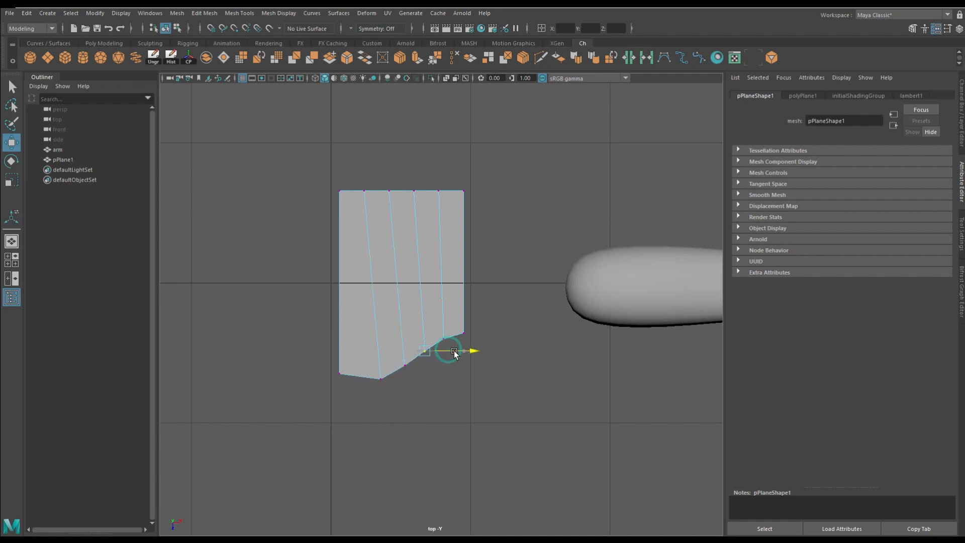
# Scale the heel-side vertex row narrower and shift its vertices sideways to taper the plane toward the heel
pyautogui.click(10, 182)
pyautogui.moveTo(458, 190); pyautogui.dragTo(451, 192)
pyautogui.press('w')
pyautogui.moveTo(309, 165); pyautogui.dragTo(352, 203)
pyautogui.press('w')
pyautogui.moveTo(385, 191); pyautogui.dragTo(401, 192)
# Extrude the toe-side edges with Keep Faces Together off and pull the new row outward for the toes
pyautogui.keyDown('shift'); pyautogui.doubleClick(454, 336); pyautogui.keyUp('shift')
pyautogui.hotkey('ctrl', 'e')
pyautogui.press('w')
pyautogui.moveTo(403, 404); pyautogui.dragTo(406, 437)
pyautogui.hotkey('ctrl', 'z')
pyautogui.hotkey('ctrl', 'z')
pyautogui.click(316, 371)
pyautogui.moveTo(360, 377); pyautogui.dragTo(355, 377)
pyautogui.press('w')
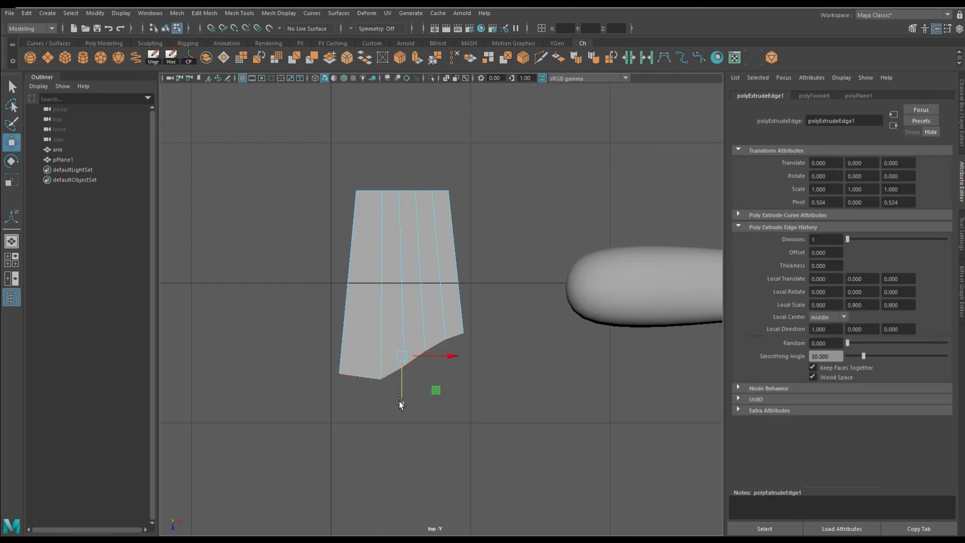
pyautogui.press('t')
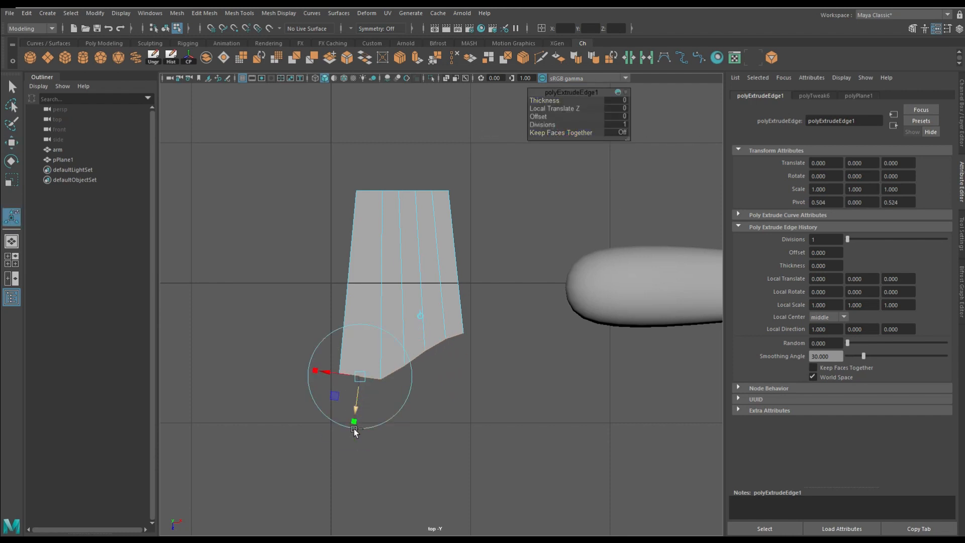
pyautogui.press('w')
pyautogui.moveTo(406, 402); pyautogui.dragTo(413, 447)
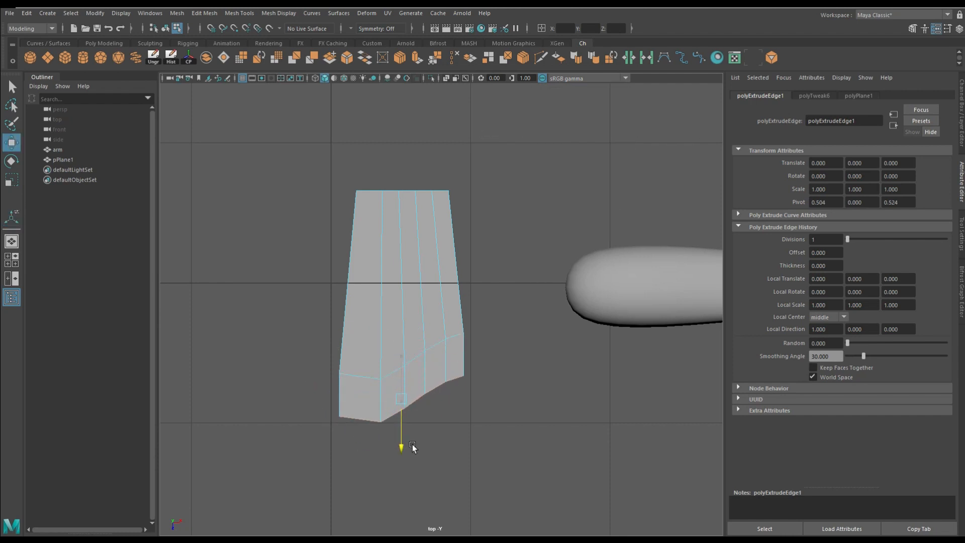
# Narrow the tip edges to separate the five toes and connect their side edges with a crosswise edge
pyautogui.click(356, 418)
pyautogui.press('r')
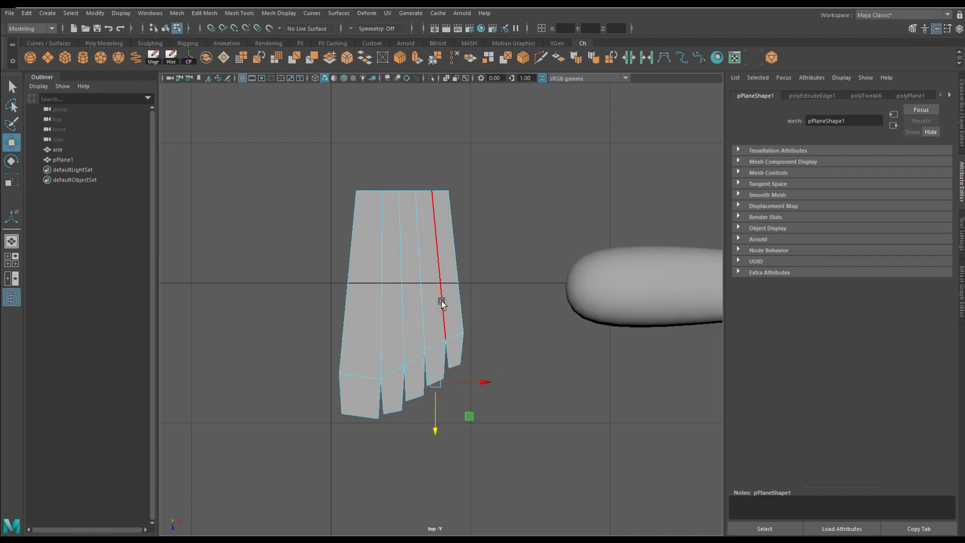
pyautogui.press('q')
pyautogui.click(378, 414)
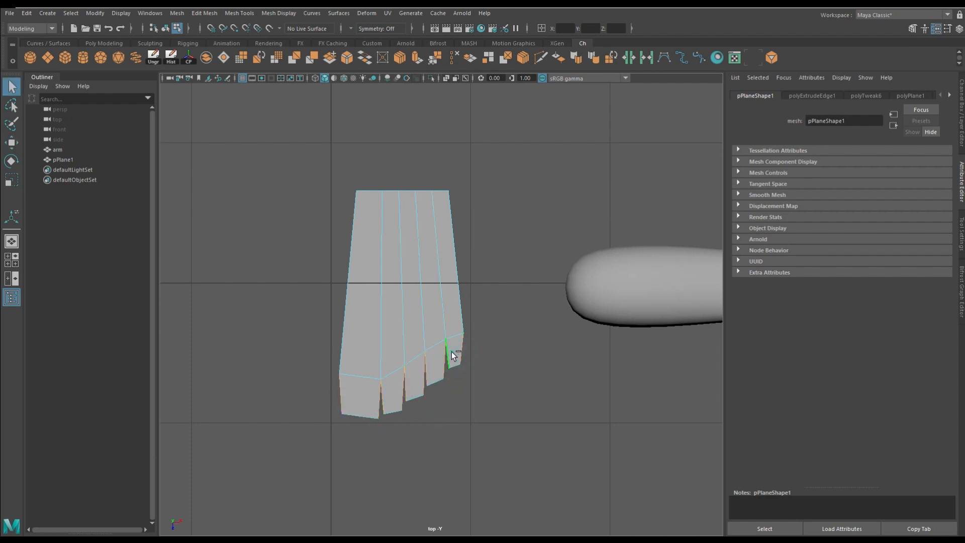
pyautogui.press('w')
pyautogui.click(444, 410)
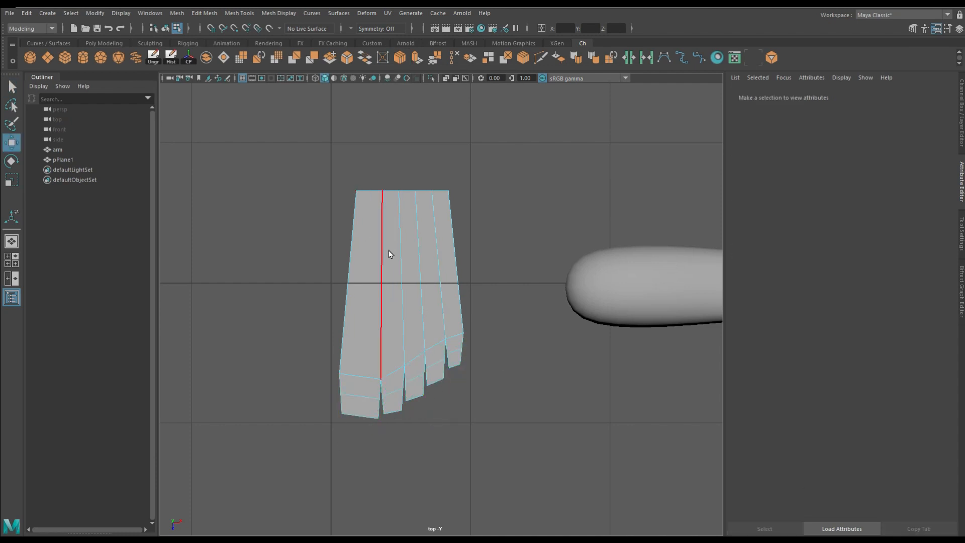
# Move the heel-side vertex row closer to the toes to shorten the foot plane
pyautogui.moveTo(363, 230); pyautogui.dragTo(317, 230, button='right')
pyautogui.moveTo(324, 168); pyautogui.dragTo(472, 213)
pyautogui.moveTo(403, 238); pyautogui.dragTo(408, 303)
# Collapse the three middle edges of the heel-side border into one vertex and adjust its position
pyautogui.keyDown('alt'); pyautogui.moveTo(417, 274); pyautogui.dragTo(417, 304, button='middle'); pyautogui.keyUp('alt')
pyautogui.scroll(1, 446, 262)
pyautogui.moveTo(445, 262); pyautogui.dragTo(405, 235, button='right')
pyautogui.click(385, 286)
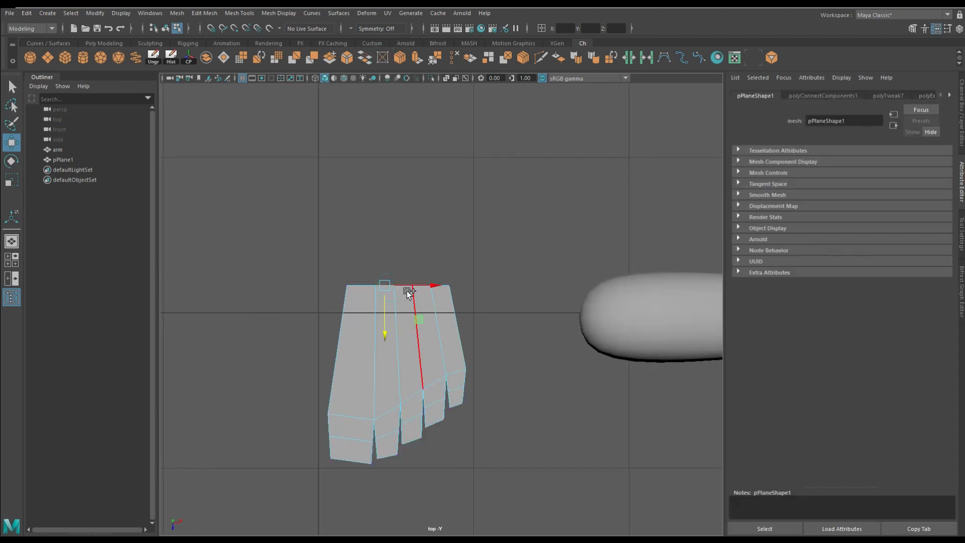
pyautogui.press('q')
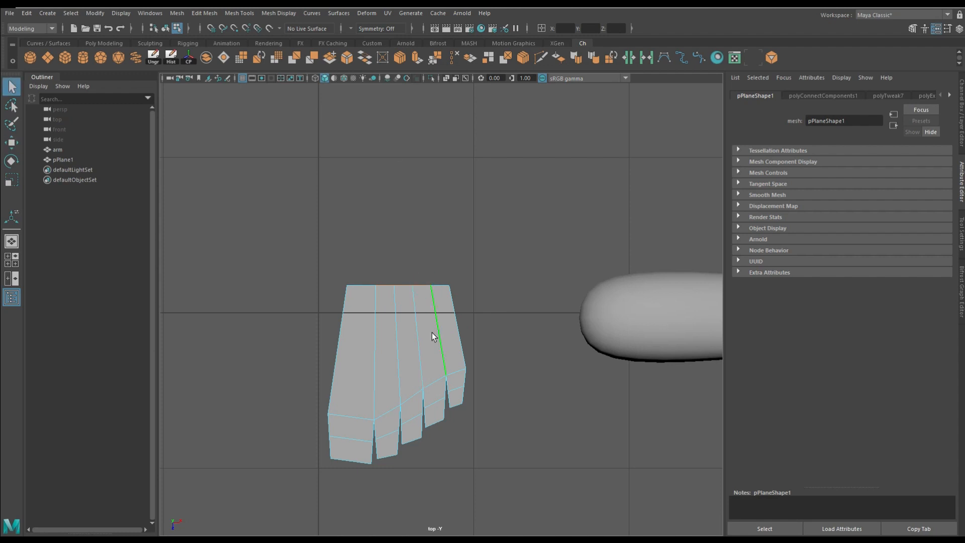
pyautogui.click(452, 59)
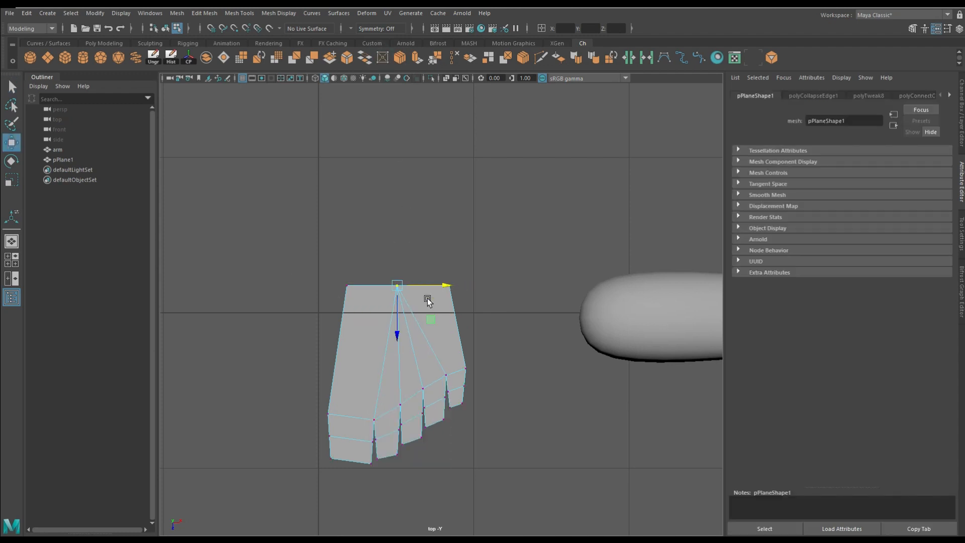
pyautogui.moveTo(402, 306); pyautogui.dragTo(402, 317)
# Extrude the two heel-side border edges backward to form the heel section
pyautogui.moveTo(418, 263); pyautogui.dragTo(416, 153, button='right')
pyautogui.click(374, 276)
pyautogui.keyDown('shift'); pyautogui.click(427, 278); pyautogui.keyUp('shift')
pyautogui.click(419, 56)
pyautogui.moveTo(396, 322); pyautogui.dragTo(396, 220)
pyautogui.keyDown('alt'); pyautogui.moveTo(388, 195); pyautogui.dragTo(393, 215, button='middle'); pyautogui.keyUp('alt')
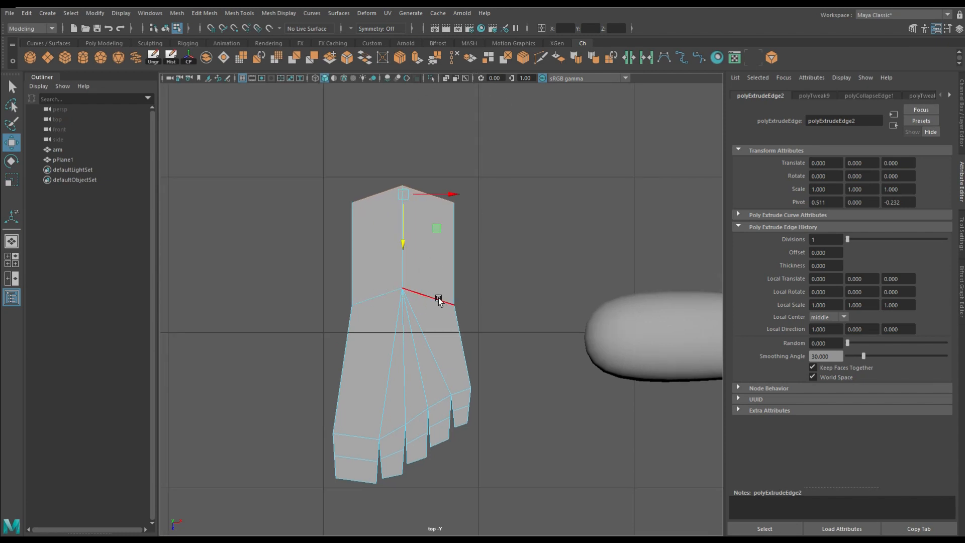
# Extrude the flat foot's faces to give it thickness in the perspective view and preview it smoothed
pyautogui.press('space')
pyautogui.press('space')
pyautogui.keyDown('alt'); pyautogui.moveTo(395, 352); pyautogui.dragTo(427, 307); pyautogui.keyUp('alt')
pyautogui.moveTo(405, 305); pyautogui.dragTo(447, 267, button='right')
pyautogui.click(419, 56)
pyautogui.keyDown('alt'); pyautogui.moveTo(387, 321); pyautogui.dragTo(463, 264); pyautogui.keyUp('alt')
pyautogui.moveTo(470, 282)
pyautogui.keyDown('alt'); pyautogui.mouseDown()
pyautogui.moveTo(423, 263)
pyautogui.moveTo(466, 267)
pyautogui.mouseUp(); pyautogui.keyUp('alt')
pyautogui.press('3')
pyautogui.keyDown('alt'); pyautogui.moveTo(539, 315); pyautogui.dragTo(483, 227); pyautogui.keyUp('alt')
# Select the underside faces at the tips of all five toes
pyautogui.click(483, 234)
pyautogui.press('w')
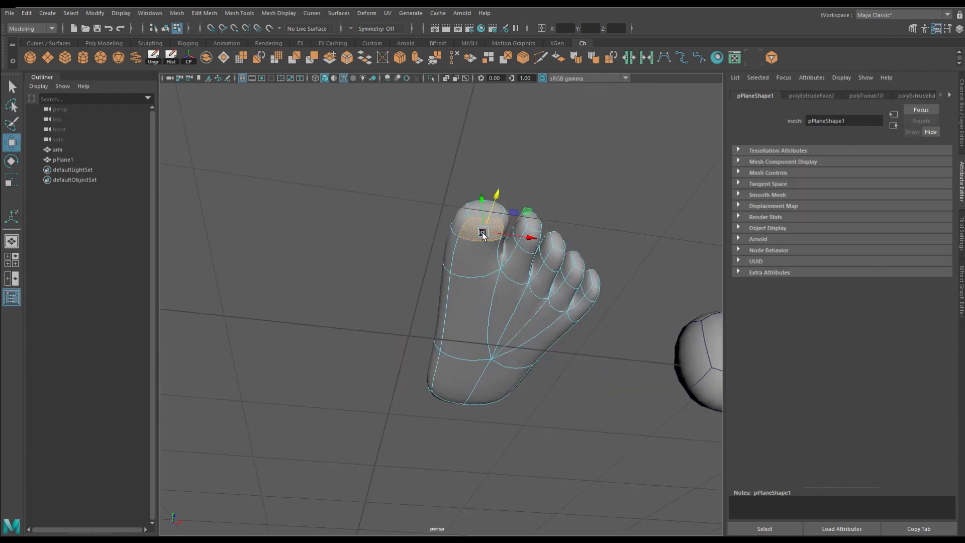
pyautogui.keyDown('shift'); pyautogui.click(532, 248); pyautogui.keyUp('shift')
pyautogui.keyDown('shift'); pyautogui.click(554, 256); pyautogui.keyUp('shift')
pyautogui.keyDown('shift'); pyautogui.click(574, 271); pyautogui.keyUp('shift')
pyautogui.keyDown('shift'); pyautogui.click(589, 286); pyautogui.keyUp('shift')
pyautogui.keyDown('alt'); pyautogui.moveTo(589, 286); pyautogui.dragTo(451, 321); pyautogui.keyUp('alt')
# Return to the unsmoothed display and reposition the centre and side vertices across the instep
pyautogui.moveTo(453, 262); pyautogui.dragTo(373, 255, button='right')
pyautogui.moveTo(429, 353); pyautogui.dragTo(430, 409, button='middle')
pyautogui.hotkey('ctrl', 'z')
pyautogui.press('1')
pyautogui.keyDown('alt'); pyautogui.moveTo(509, 274); pyautogui.dragTo(493, 282); pyautogui.keyUp('alt')
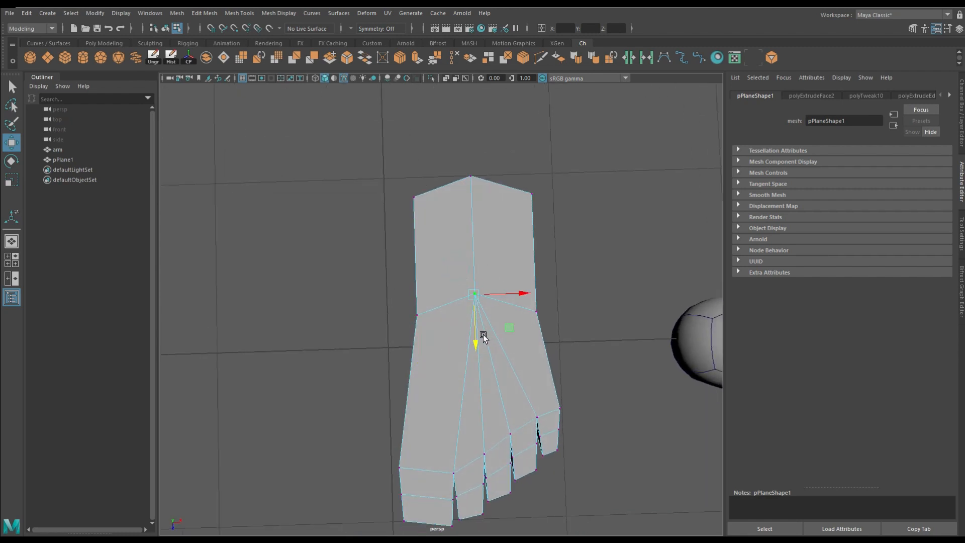
pyautogui.click(417, 315)
pyautogui.keyDown('alt'); pyautogui.moveTo(443, 333); pyautogui.dragTo(421, 365); pyautogui.keyUp('alt')
pyautogui.moveTo(421, 366); pyautogui.dragTo(420, 347)
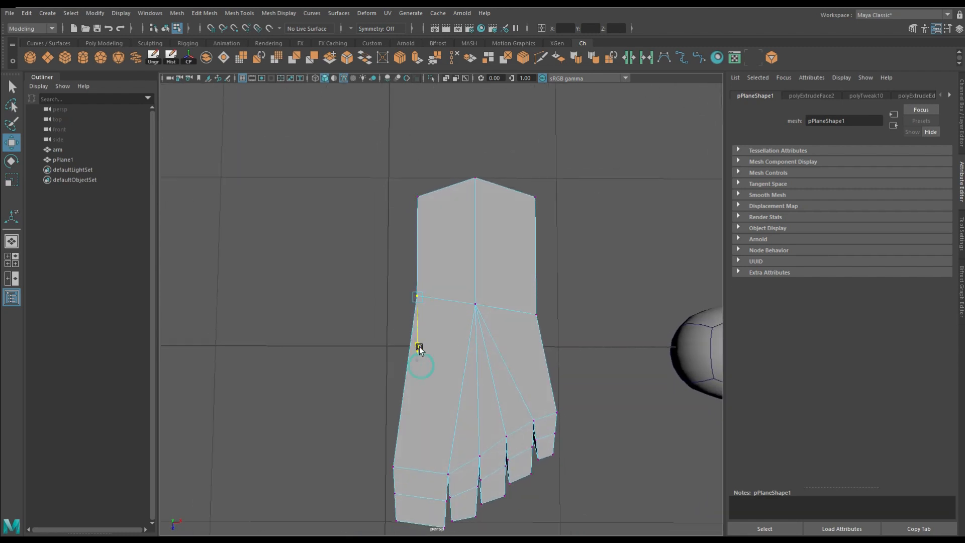
pyautogui.hotkey('ctrl', 'z')
pyautogui.hotkey('ctrl', 'z')
pyautogui.moveTo(570, 349); pyautogui.dragTo(572, 338)
# Extrude the heel section's top faces upward to start the ankle and preview the foot smoothed
pyautogui.keyDown('alt'); pyautogui.moveTo(378, 291); pyautogui.dragTo(436, 270); pyautogui.keyUp('alt')
pyautogui.moveTo(413, 269); pyautogui.dragTo(413, 297, button='right')
pyautogui.click(422, 249)
pyautogui.keyDown('alt'); pyautogui.moveTo(421, 249); pyautogui.dragTo(437, 226); pyautogui.keyUp('alt')
pyautogui.keyDown('alt'); pyautogui.moveTo(420, 119); pyautogui.dragTo(421, 150); pyautogui.keyUp('alt')
pyautogui.click(418, 58)
pyautogui.moveTo(363, 295); pyautogui.dragTo(366, 244)
pyautogui.press('3')
# Adjust the new ankle vertices, scale the ankle's top along the foot's width, and preview it smoothed
pyautogui.keyDown('alt'); pyautogui.moveTo(469, 328); pyautogui.dragTo(466, 347); pyautogui.keyUp('alt')
pyautogui.moveTo(467, 347); pyautogui.dragTo(433, 318, button='right')
pyautogui.press('1')
pyautogui.keyDown('alt'); pyautogui.moveTo(434, 318); pyautogui.dragTo(443, 297); pyautogui.keyUp('alt')
pyautogui.press('2')
pyautogui.press('w')
pyautogui.click(443, 302)
pyautogui.press('1')
pyautogui.keyDown('alt'); pyautogui.moveTo(361, 290); pyautogui.dragTo(424, 222); pyautogui.keyUp('alt')
pyautogui.click(500, 173)
pyautogui.click(11, 180)
pyautogui.keyDown('alt'); pyautogui.moveTo(500, 194); pyautogui.dragTo(515, 301); pyautogui.keyUp('alt')
pyautogui.press('3')
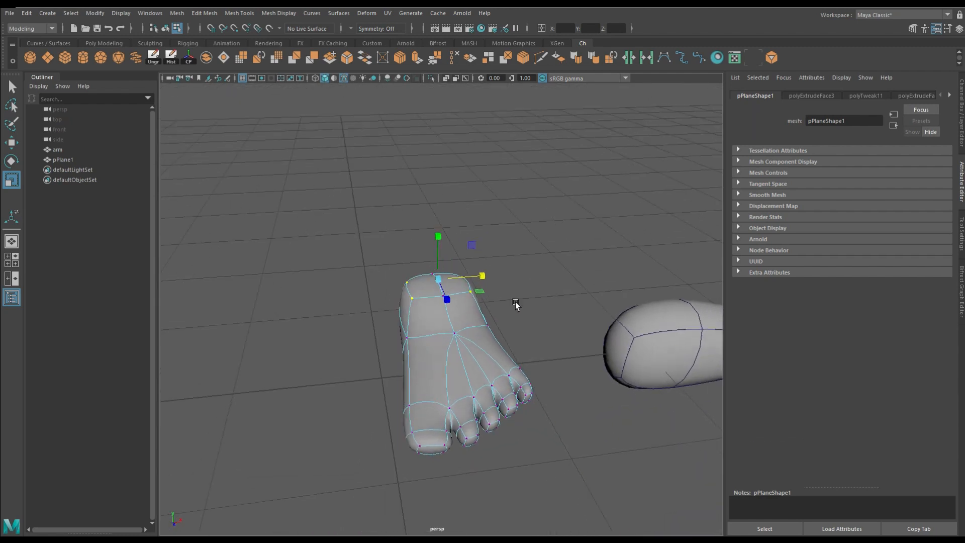
# Extrude the inner and outer side faces of the ankle and shrink them to form the ankle bones
pyautogui.press('F8')
pyautogui.click(538, 253)
pyautogui.keyDown('alt'); pyautogui.moveTo(538, 255); pyautogui.dragTo(428, 309); pyautogui.keyUp('alt')
pyautogui.moveTo(428, 309); pyautogui.dragTo(425, 294, button='right')
pyautogui.keyDown('alt'); pyautogui.moveTo(425, 295); pyautogui.dragTo(527, 304); pyautogui.keyUp('alt')
pyautogui.click(415, 308)
pyautogui.press('capslock')
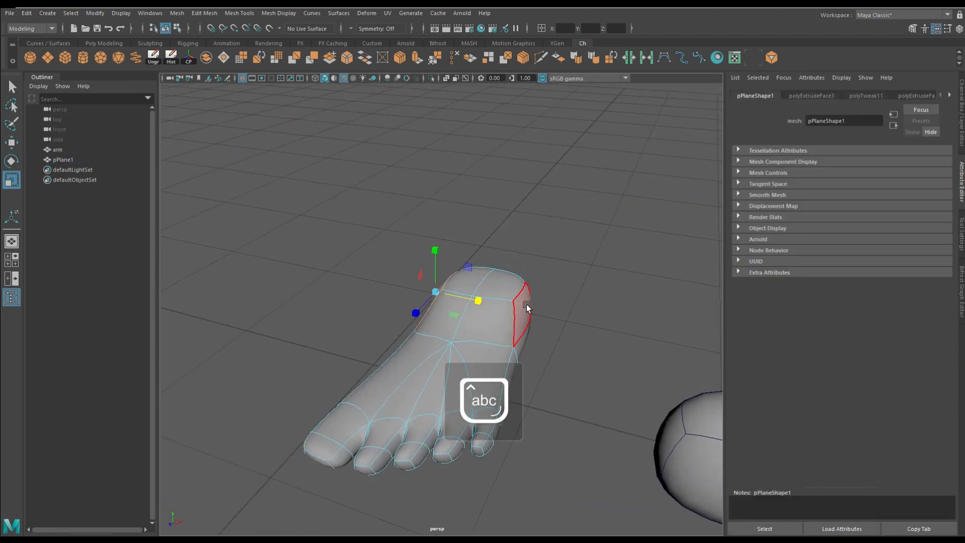
pyautogui.click(526, 304)
pyautogui.press('capslock')
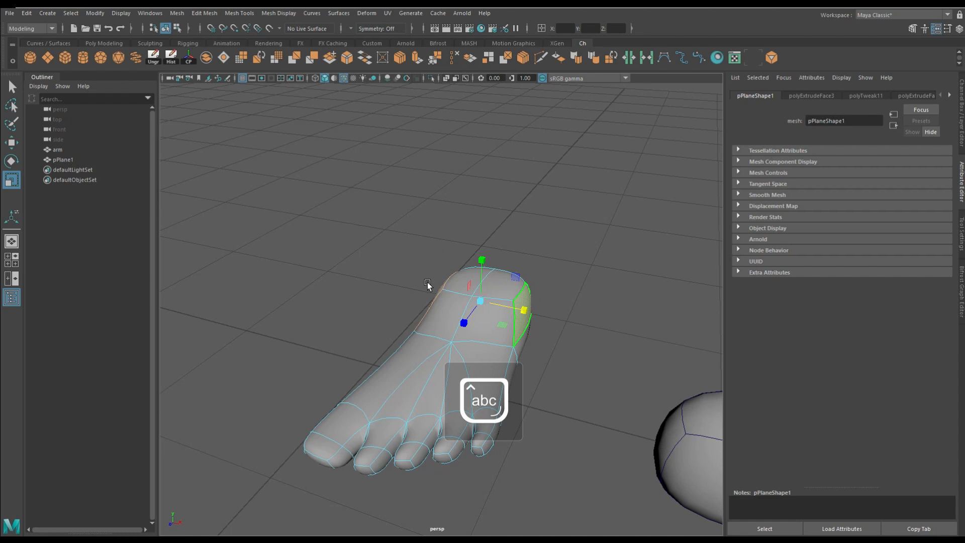
pyautogui.keyDown('alt'); pyautogui.moveTo(427, 282); pyautogui.dragTo(425, 274); pyautogui.keyUp('alt')
pyautogui.click(415, 57)
pyautogui.keyDown('alt'); pyautogui.moveTo(518, 297); pyautogui.dragTo(441, 272); pyautogui.keyUp('alt')
pyautogui.keyDown('alt'); pyautogui.moveTo(442, 271); pyautogui.dragTo(464, 272); pyautogui.keyUp('alt')
pyautogui.moveTo(412, 292); pyautogui.dragTo(393, 291)
pyautogui.moveTo(462, 294)
pyautogui.keyDown('alt'); pyautogui.mouseDown()
pyautogui.moveTo(405, 282)
pyautogui.moveTo(473, 282)
pyautogui.mouseUp(); pyautogui.keyUp('alt')
# Extrude the two top ankle faces upward by about 0.2 and delete them to leave the ankle open
pyautogui.click(423, 288)
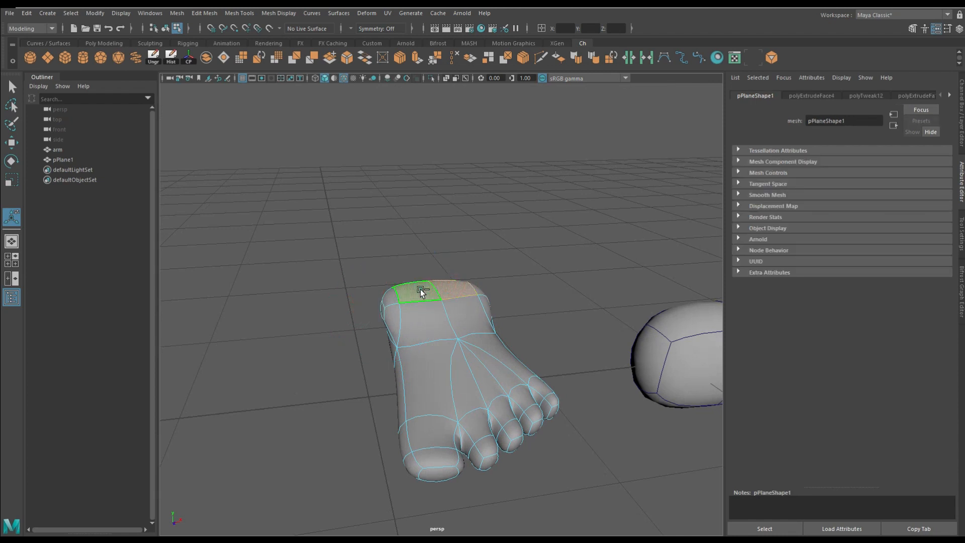
pyautogui.press('w')
pyautogui.click(418, 60)
pyautogui.moveTo(416, 253); pyautogui.dragTo(415, 216)
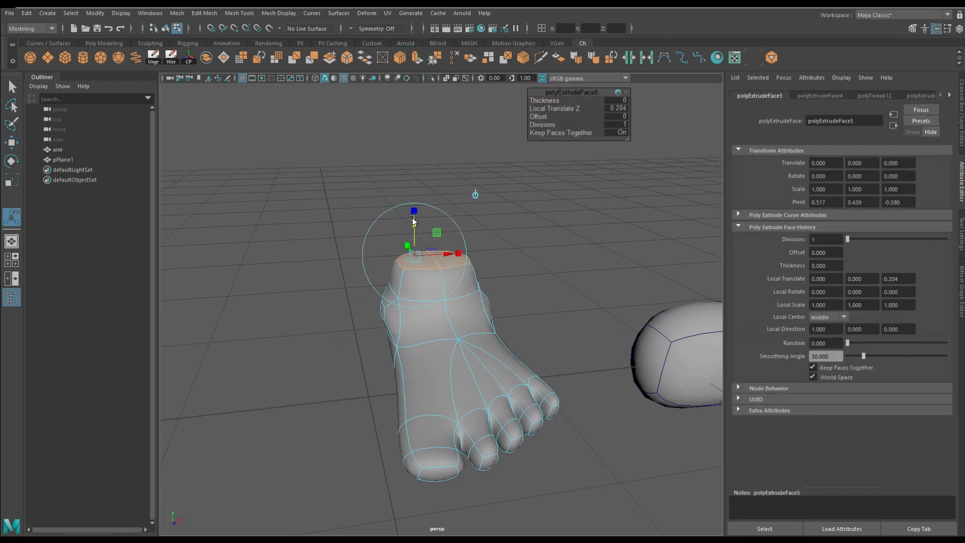
pyautogui.press('Delete')
# Adjust the edges where the front of the ankle meets the instep, using the unsmoothed display
pyautogui.keyDown('alt'); pyautogui.moveTo(412, 322); pyautogui.dragTo(508, 308); pyautogui.keyUp('alt')
pyautogui.moveTo(436, 334); pyautogui.dragTo(528, 237, button='right')
pyautogui.press('q')
pyautogui.click(537, 243)
pyautogui.keyDown('alt'); pyautogui.moveTo(514, 275); pyautogui.dragTo(505, 313); pyautogui.keyUp('alt')
pyautogui.click(450, 320)
pyautogui.moveTo(448, 320); pyautogui.dragTo(438, 239, button='right')
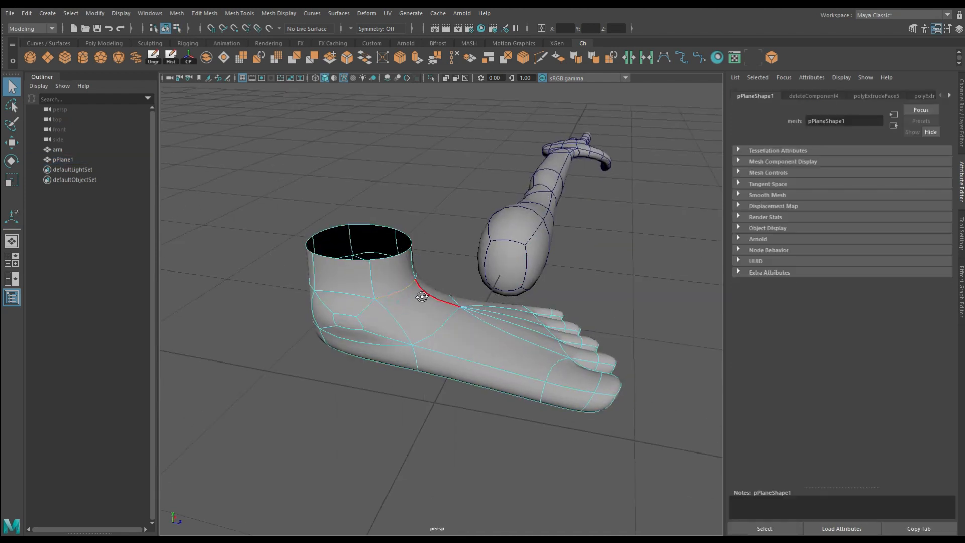
pyautogui.keyDown('alt'); pyautogui.moveTo(422, 296); pyautogui.dragTo(365, 318); pyautogui.keyUp('alt')
pyautogui.click(406, 282)
pyautogui.keyDown('shift'); pyautogui.click(436, 260); pyautogui.keyUp('shift')
pyautogui.press('1')
pyautogui.keyDown('alt'); pyautogui.moveTo(435, 328); pyautogui.dragTo(267, 250); pyautogui.keyUp('alt')
pyautogui.press('w')
pyautogui.keyDown('alt'); pyautogui.moveTo(431, 273); pyautogui.dragTo(421, 347); pyautogui.keyUp('alt')
# Move the side vertices at the base of the ankle on both sides along the foot's length
pyautogui.moveTo(421, 341); pyautogui.dragTo(393, 336, button='right')
pyautogui.click(424, 350)
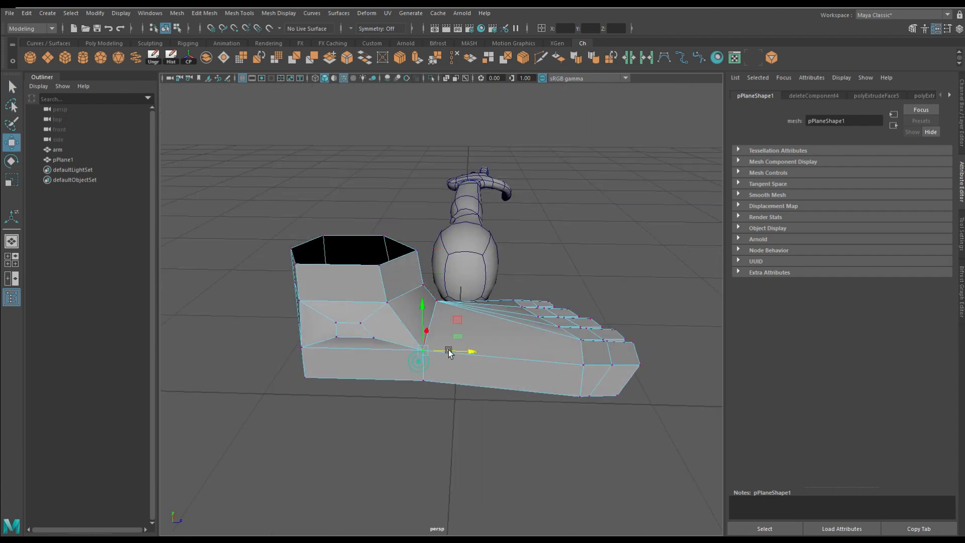
pyautogui.keyDown('alt'); pyautogui.moveTo(420, 359); pyautogui.dragTo(478, 333); pyautogui.keyUp('alt')
pyautogui.keyDown('shift'); pyautogui.click(520, 336); pyautogui.keyUp('shift')
pyautogui.keyDown('alt'); pyautogui.moveTo(582, 385); pyautogui.dragTo(440, 339); pyautogui.keyUp('alt')
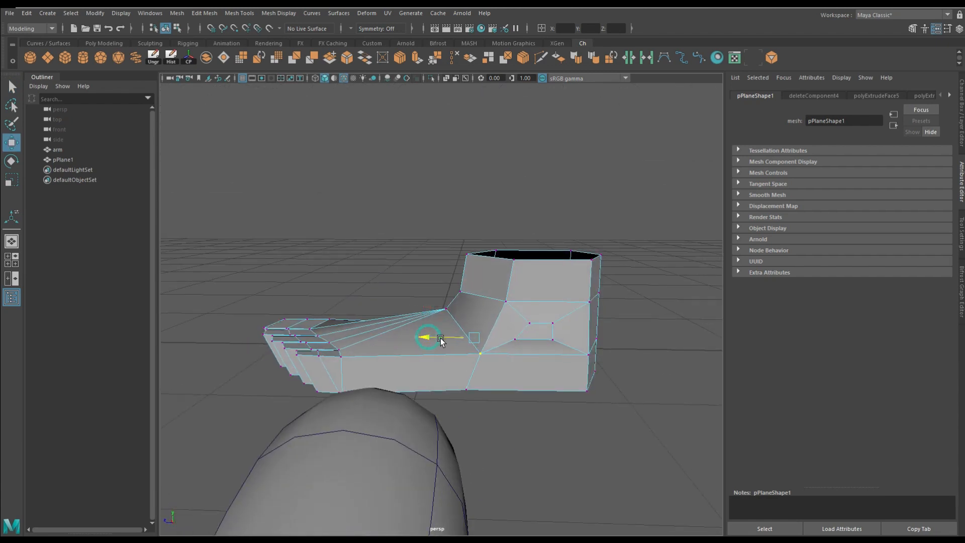
pyautogui.keyDown('alt'); pyautogui.moveTo(515, 343); pyautogui.dragTo(406, 324); pyautogui.keyUp('alt')
# Return to object mode, delete the foot mesh's construction history, and preview the foot smoothed
pyautogui.moveTo(405, 321); pyautogui.dragTo(440, 294, button='right')
pyautogui.click(465, 266)
pyautogui.keyDown('alt'); pyautogui.moveTo(506, 299); pyautogui.dragTo(408, 322); pyautogui.keyUp('alt')
pyautogui.click(408, 322)
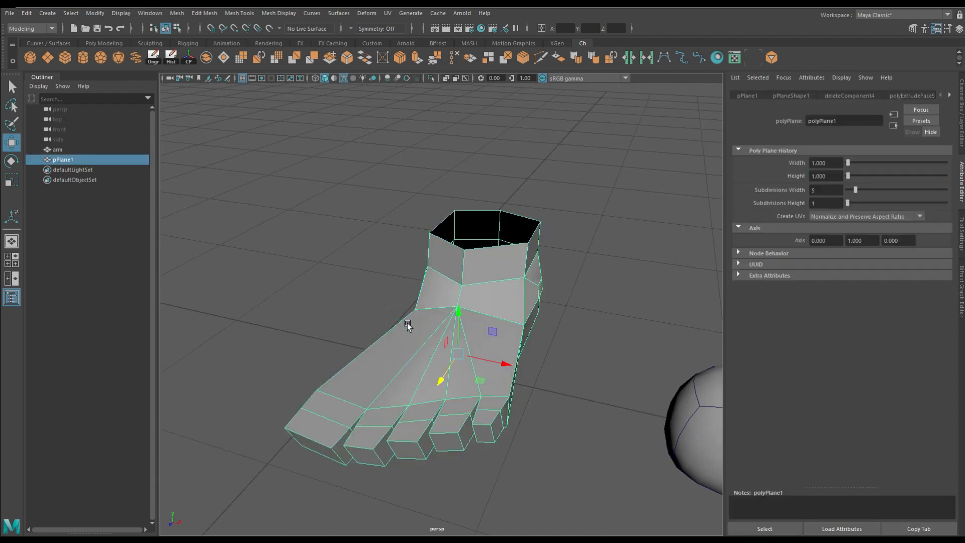
pyautogui.click(170, 63)
pyautogui.click(306, 218)
pyautogui.keyDown('alt'); pyautogui.moveTo(306, 218); pyautogui.dragTo(395, 286); pyautogui.keyUp('alt')
pyautogui.press('3')
# Adjust the two sole faces under the heel in the smooth preview and return to object mode
pyautogui.keyDown('alt'); pyautogui.moveTo(321, 273); pyautogui.dragTo(397, 261); pyautogui.keyUp('alt')
pyautogui.moveTo(397, 262); pyautogui.dragTo(397, 294, button='right')
pyautogui.click(402, 301)
pyautogui.keyDown('shift'); pyautogui.click(418, 337); pyautogui.keyUp('shift')
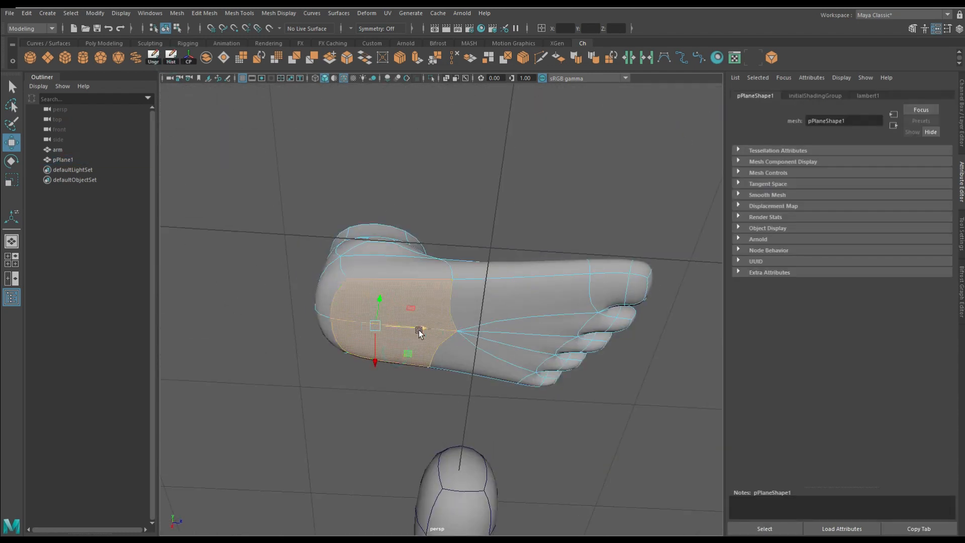
pyautogui.keyDown('alt'); pyautogui.moveTo(422, 323); pyautogui.dragTo(408, 334); pyautogui.keyUp('alt')
pyautogui.moveTo(408, 336); pyautogui.dragTo(443, 308, button='right')
pyautogui.click(550, 179)
# Scale the loop of faces around the ankle and clear the selection
pyautogui.keyDown('alt'); pyautogui.moveTo(594, 214); pyautogui.dragTo(467, 251); pyautogui.keyUp('alt')
pyautogui.click(467, 261)
pyautogui.scroll(5, 473, 271)
pyautogui.moveTo(478, 280); pyautogui.dragTo(478, 310, button='right')
pyautogui.click(466, 285)
pyautogui.keyDown('shift'); pyautogui.doubleClick(423, 282); pyautogui.keyUp('shift')
pyautogui.press('r')
pyautogui.keyDown('alt'); pyautogui.moveTo(423, 283); pyautogui.dragTo(501, 230); pyautogui.keyUp('alt')
pyautogui.scroll(-3, 501, 230)
pyautogui.click(502, 230)
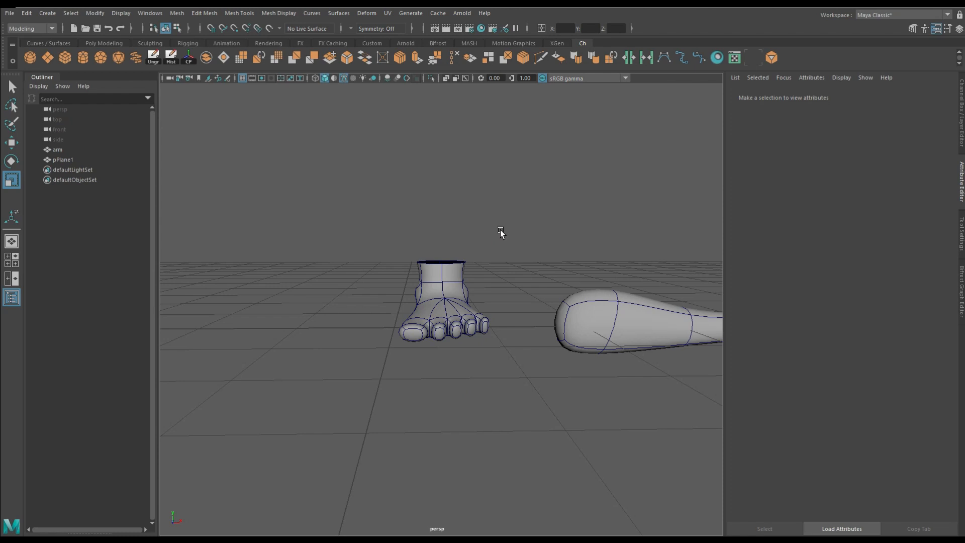
# Scale the tip faces of the second and third toes, checking the foot from the front and above
pyautogui.scroll(3, 500, 230)
pyautogui.moveTo(515, 382)
pyautogui.keyDown('alt'); pyautogui.mouseDown()
pyautogui.moveTo(518, 367)
pyautogui.moveTo(484, 393)
pyautogui.moveTo(388, 357)
pyautogui.moveTo(498, 389)
pyautogui.mouseUp(); pyautogui.keyUp('alt')
pyautogui.scroll(3, 388, 356)
pyautogui.hotkey('ctrl', 'z')
pyautogui.hotkey('ctrl', 'z')
pyautogui.click(497, 386)
pyautogui.click(472, 317)
pyautogui.keyDown('shift'); pyautogui.click(388, 318); pyautogui.keyUp('shift')
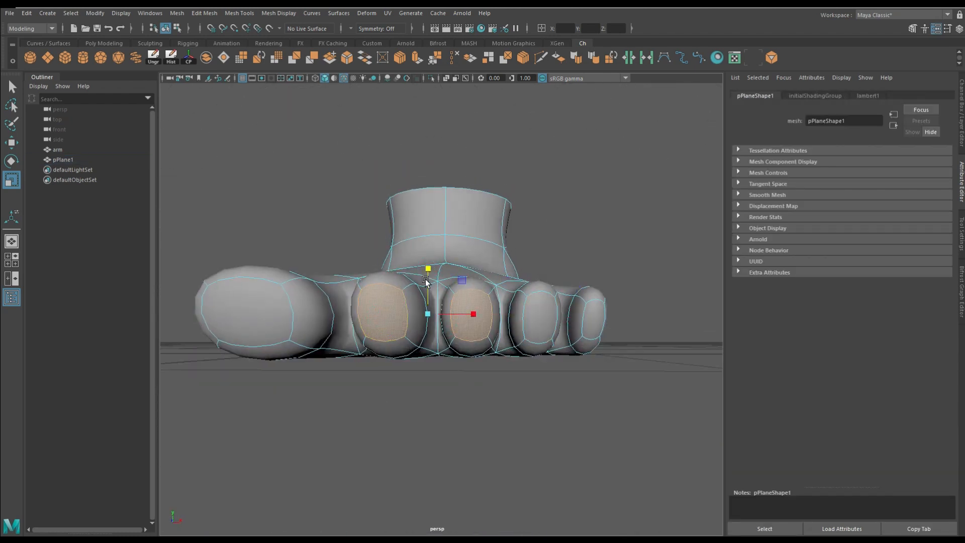
pyautogui.keyDown('alt'); pyautogui.moveTo(384, 263); pyautogui.dragTo(446, 267); pyautogui.keyUp('alt')
pyautogui.moveTo(445, 267); pyautogui.dragTo(483, 246, button='right')
pyautogui.click(542, 262)
pyautogui.keyDown('alt'); pyautogui.moveTo(542, 262); pyautogui.dragTo(475, 323); pyautogui.keyUp('alt')
pyautogui.hotkey('ctrl', 'z')
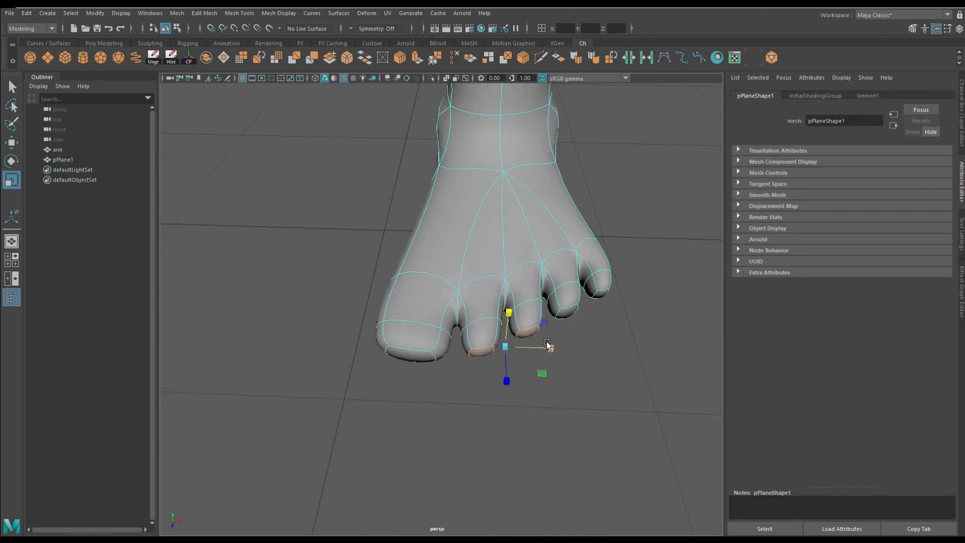
# Nudge the selected toe geometry slightly with the Move tool, return to object mode and deselect the foot
pyautogui.keyDown('alt'); pyautogui.moveTo(599, 286); pyautogui.dragTo(460, 394); pyautogui.keyUp('alt')
pyautogui.press('q')
pyautogui.press('w')
pyautogui.press('b')
pyautogui.keyDown('alt'); pyautogui.moveTo(394, 446); pyautogui.dragTo(414, 320); pyautogui.keyUp('alt')
pyautogui.click(521, 325)
pyautogui.press('b')
pyautogui.moveTo(506, 277); pyautogui.dragTo(504, 270)
pyautogui.keyDown('alt'); pyautogui.moveTo(583, 316); pyautogui.dragTo(511, 352); pyautogui.keyUp('alt')
pyautogui.moveTo(511, 352); pyautogui.dragTo(548, 317, button='right')
pyautogui.scroll(-5, 553, 251)
pyautogui.keyDown('alt'); pyautogui.moveTo(629, 216); pyautogui.dragTo(565, 211); pyautogui.keyUp('alt')
pyautogui.click(564, 211)
pyautogui.keyDown('alt'); pyautogui.moveTo(503, 213); pyautogui.dragTo(529, 237); pyautogui.keyUp('alt')
pyautogui.keyDown('alt'); pyautogui.moveTo(523, 166); pyautogui.dragTo(516, 259, button='middle'); pyautogui.keyUp('alt')
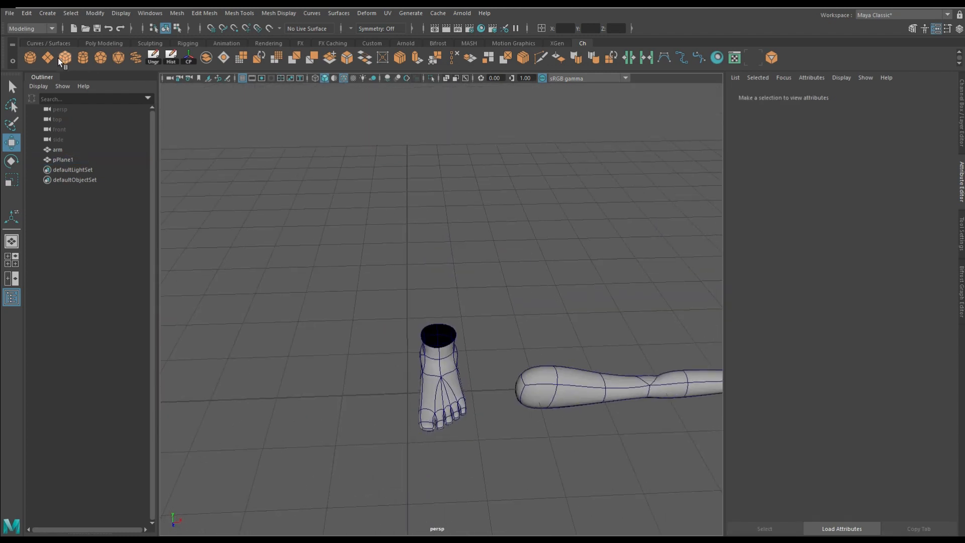
# Create a polygon cube for the lower leg and, in the side view, move it up to about 2.5 in Y
pyautogui.click(61, 58)
pyautogui.press('space')
pyautogui.press('space')
pyautogui.scroll(5, 436, 282)
pyautogui.keyDown('alt'); pyautogui.moveTo(437, 278); pyautogui.dragTo(382, 374, button='middle'); pyautogui.keyUp('alt')
pyautogui.moveTo(385, 354); pyautogui.dragTo(430, 217)
pyautogui.moveTo(396, 250); pyautogui.dragTo(395, 240)
# Scale the lower-leg cube to 3 in Y
pyautogui.click(12, 183)
pyautogui.keyDown('alt'); pyautogui.moveTo(384, 204); pyautogui.dragTo(408, 268, button='middle'); pyautogui.keyUp('alt')
pyautogui.moveTo(408, 267); pyautogui.dragTo(409, 171)
pyautogui.keyDown('alt'); pyautogui.moveTo(487, 294); pyautogui.dragTo(483, 325, button='middle'); pyautogui.keyUp('alt')
# Cut a horizontal edge loop around the lower-leg block about one third below its top
pyautogui.press('space')
pyautogui.press('space')
pyautogui.keyDown('alt'); pyautogui.moveTo(459, 245); pyautogui.dragTo(449, 353, button='middle'); pyautogui.keyUp('alt')
pyautogui.scroll(2, 466, 366)
pyautogui.click(541, 58)
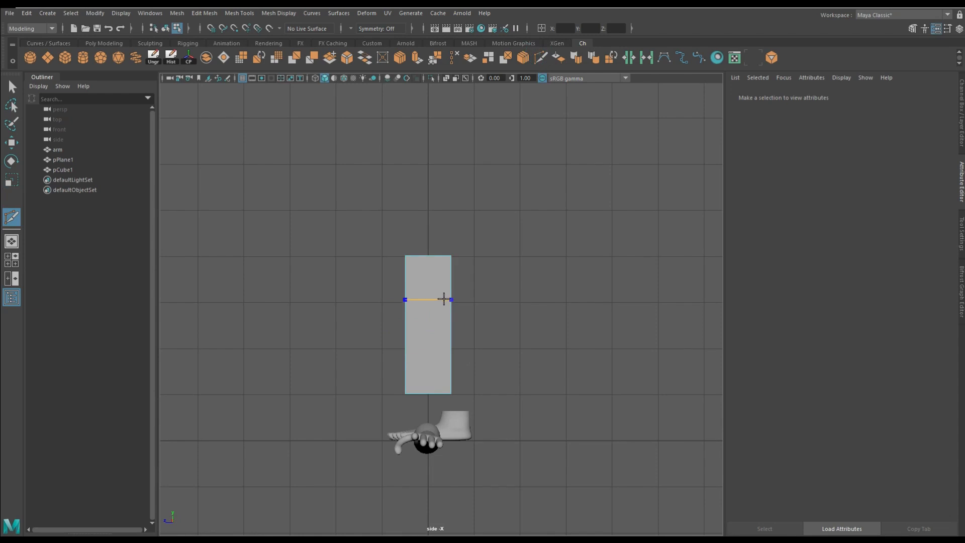
# Scale the bottom vertices of the lower-leg block to about half their width
pyautogui.press('w')
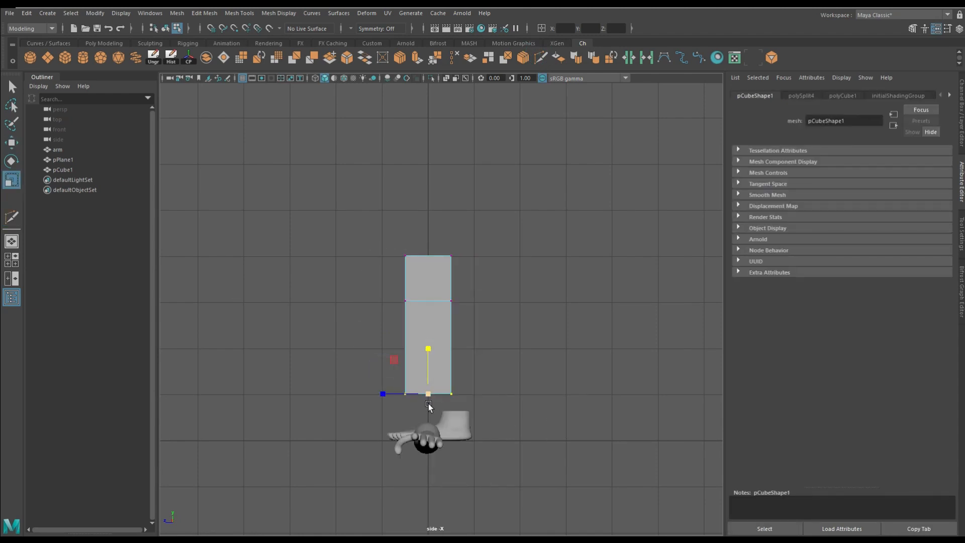
pyautogui.moveTo(417, 397); pyautogui.dragTo(412, 398)
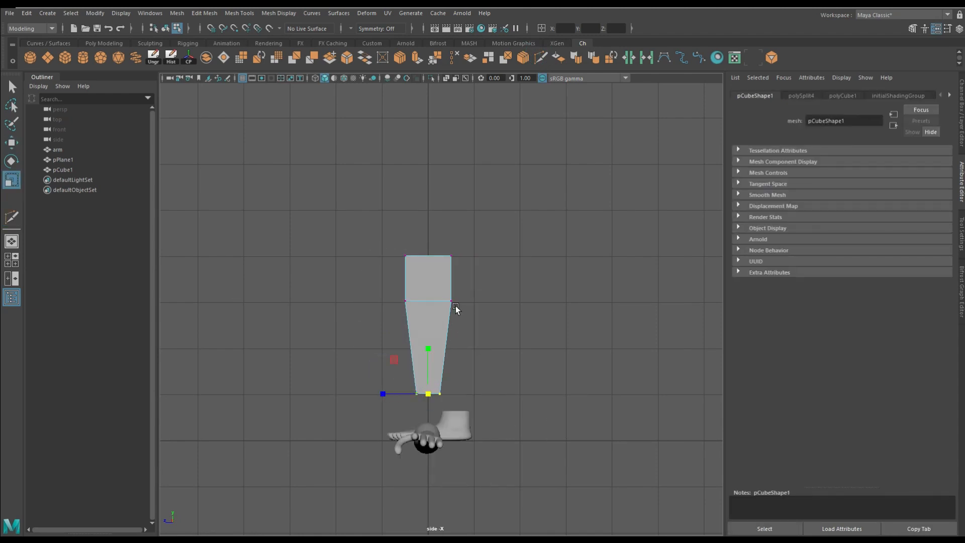
pyautogui.keyDown('alt'); pyautogui.moveTo(449, 319); pyautogui.dragTo(459, 362, button='middle'); pyautogui.keyUp('alt')
# Shape the calf by adjusting its top and middle vertices, then shift the bottom vertices toward the heel in smooth preview
pyautogui.moveTo(378, 248); pyautogui.dragTo(427, 366)
pyautogui.press('w')
pyautogui.moveTo(386, 322); pyautogui.dragTo(473, 356)
pyautogui.moveTo(427, 311); pyautogui.dragTo(440, 311)
pyautogui.press('3')
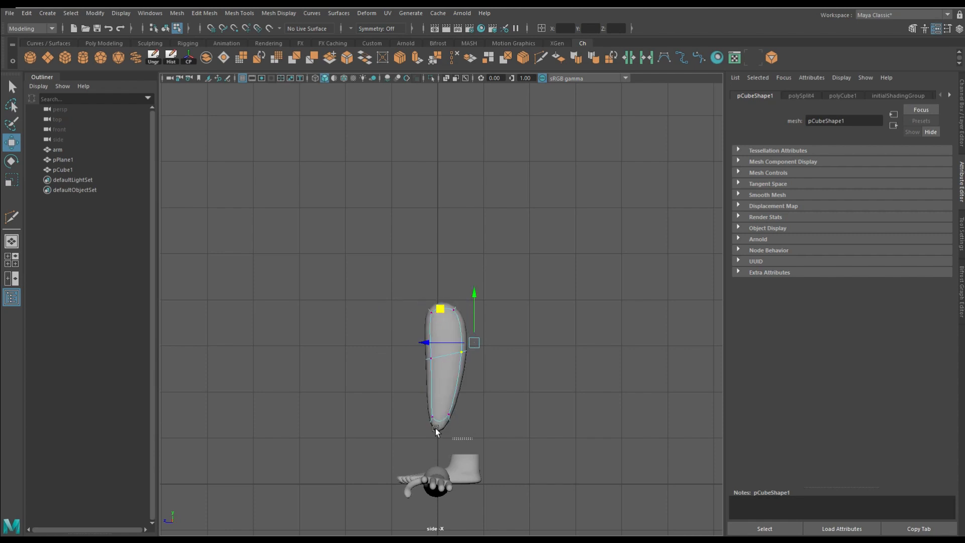
pyautogui.moveTo(413, 434); pyautogui.dragTo(416, 439)
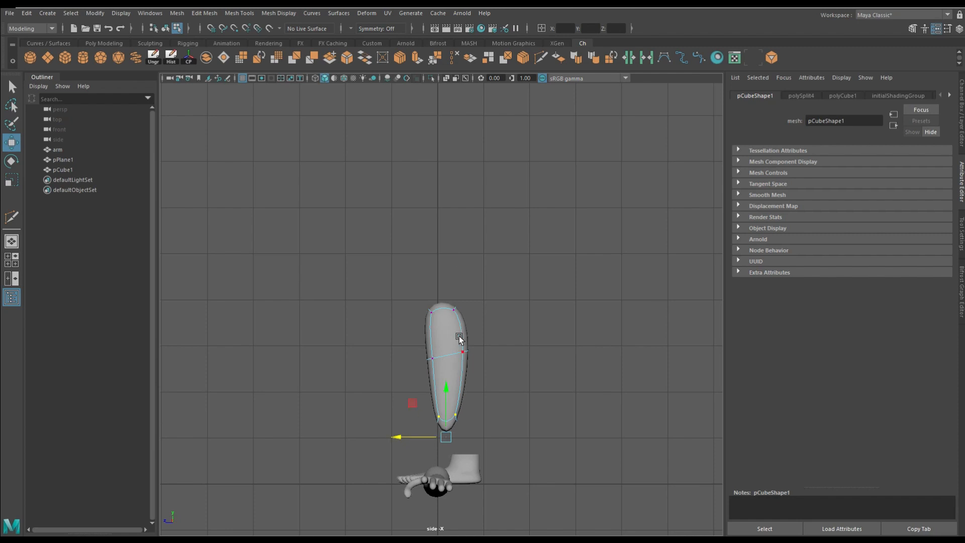
pyautogui.moveTo(438, 262); pyautogui.dragTo(485, 248, button='right')
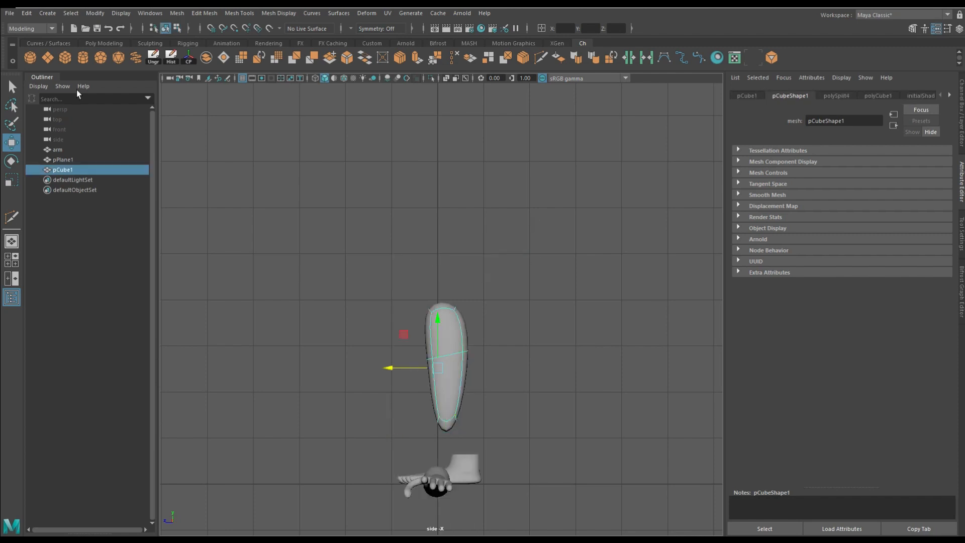
# Create a second cube for the thigh, place it above the calf and scale it to about 3 in height
pyautogui.click(79, 60)
pyautogui.moveTo(440, 429); pyautogui.dragTo(505, 182)
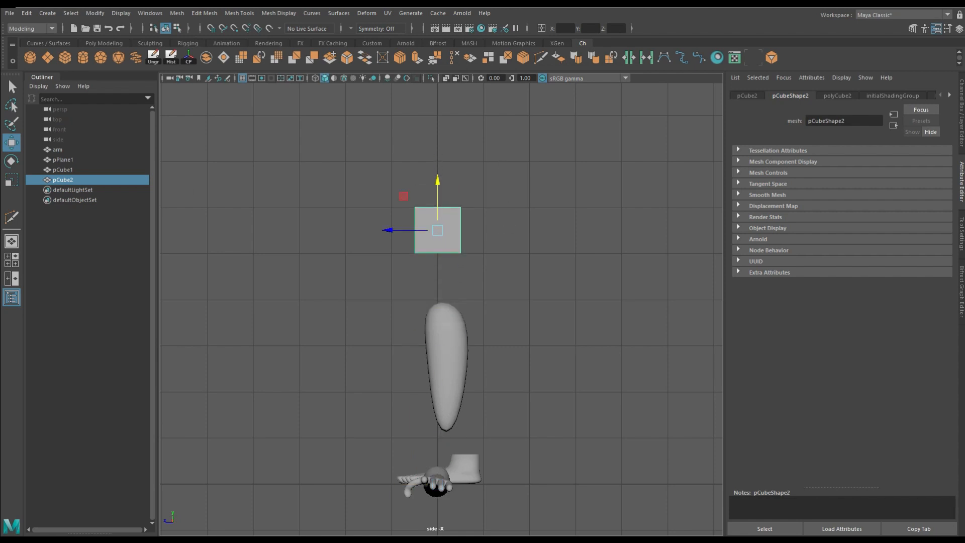
pyautogui.press('r')
pyautogui.keyDown('alt'); pyautogui.moveTo(545, 206); pyautogui.dragTo(515, 292, button='middle'); pyautogui.keyUp('alt')
pyautogui.moveTo(407, 272); pyautogui.dragTo(401, 181)
pyautogui.keyDown('alt'); pyautogui.moveTo(437, 369); pyautogui.dragTo(449, 364, button='middle'); pyautogui.keyUp('alt')
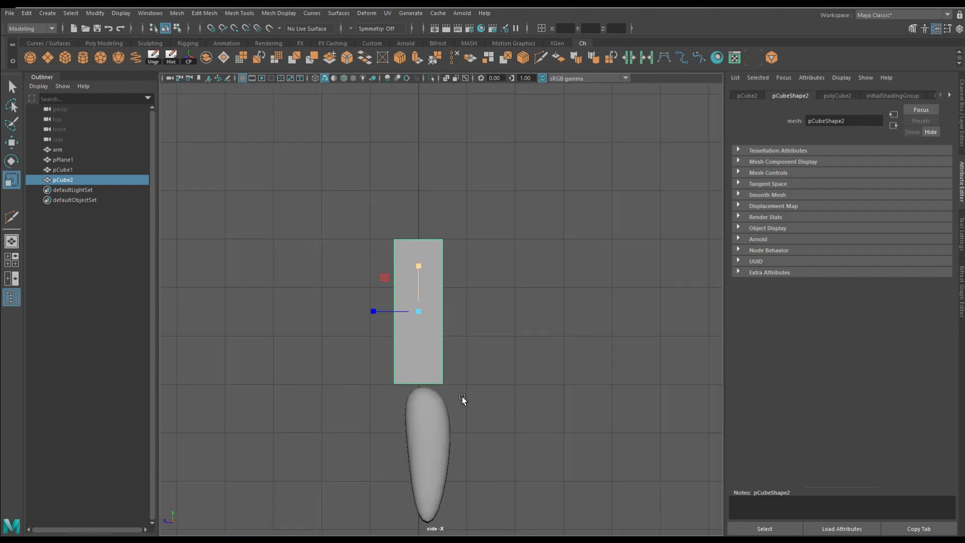
pyautogui.scroll(1, 450, 364)
pyautogui.press('3')
pyautogui.press('1')
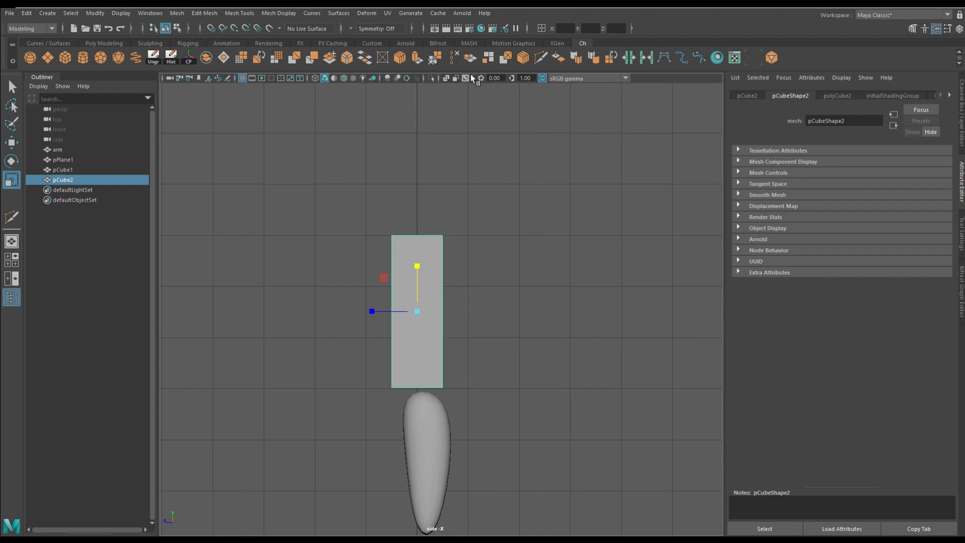
# Cut two horizontal edge loops that divide the thigh block into three equal sections
pyautogui.click(542, 58)
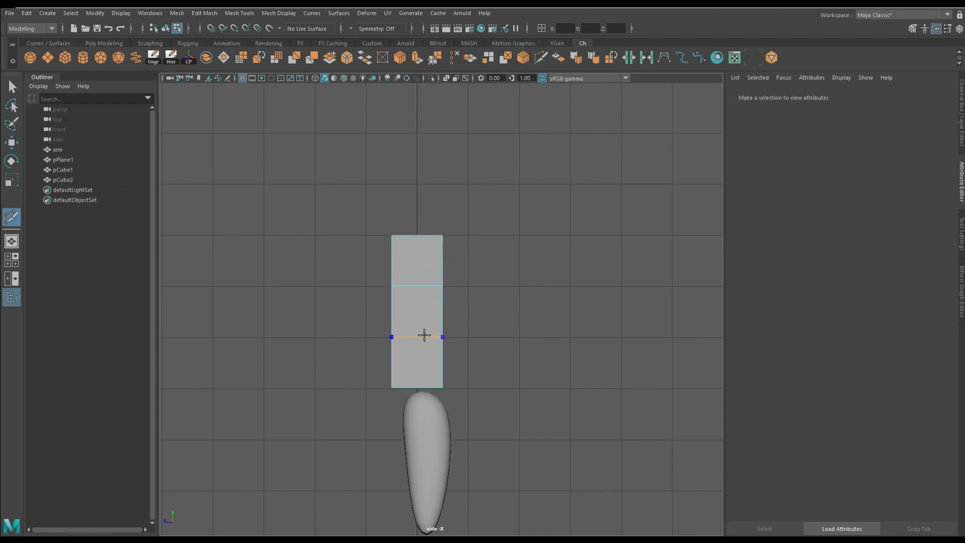
pyautogui.keyDown('alt'); pyautogui.moveTo(437, 360); pyautogui.dragTo(427, 328, button='middle'); pyautogui.keyUp('alt')
pyautogui.scroll(1, 348, 310)
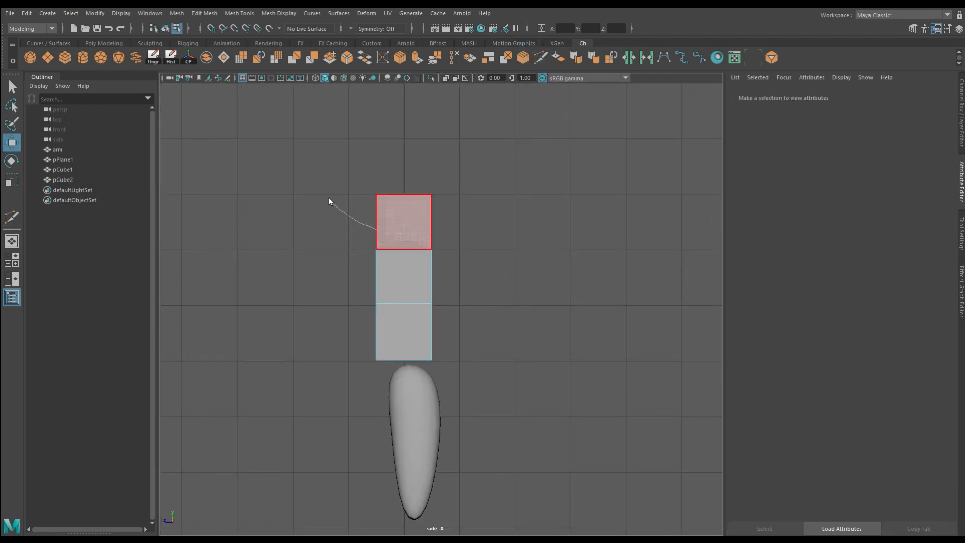
# Shape the thigh by slanting its top, widening the upper loop, narrowing the bottom and raising its front corner, and preview it smoothed
pyautogui.moveTo(352, 235); pyautogui.dragTo(399, 250)
pyautogui.press('w')
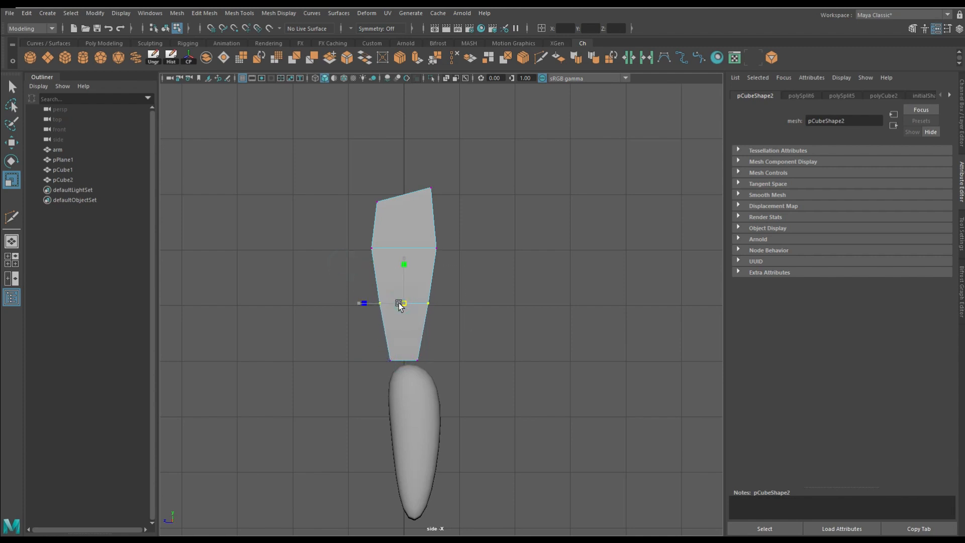
pyautogui.press('w')
pyautogui.moveTo(368, 326); pyautogui.dragTo(373, 330)
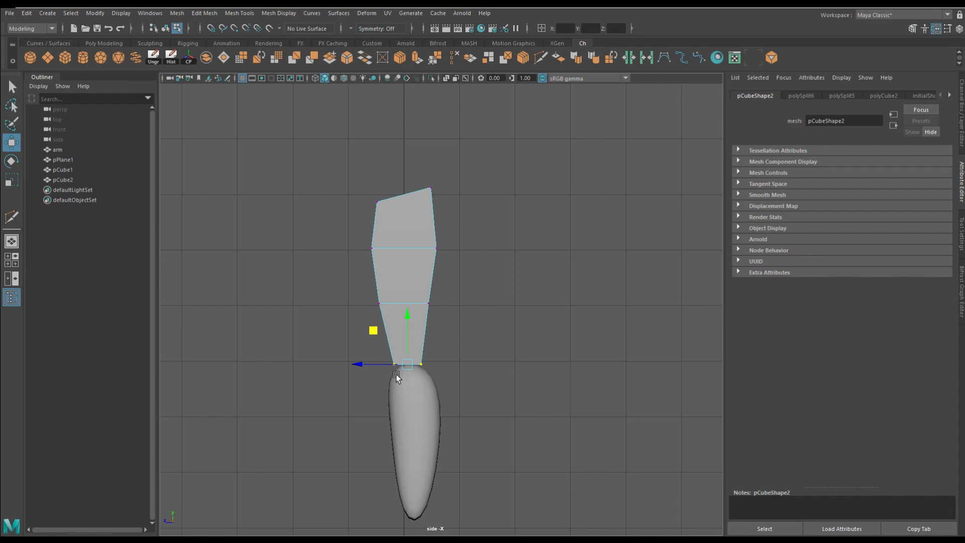
pyautogui.moveTo(402, 395); pyautogui.dragTo(363, 314)
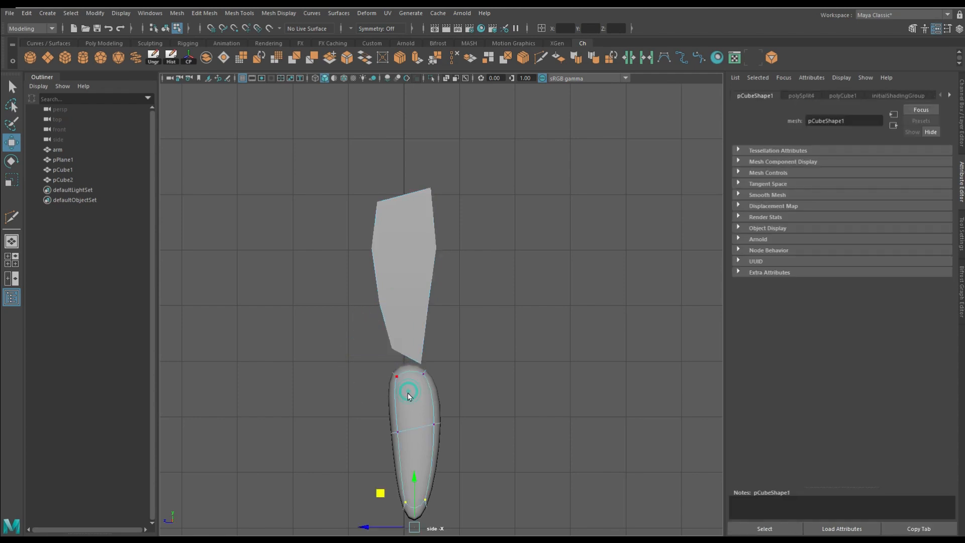
pyautogui.press('3')
# In the perspective view, combine the calf and thigh into one mesh and delete its construction history
pyautogui.press('space')
pyautogui.press('space')
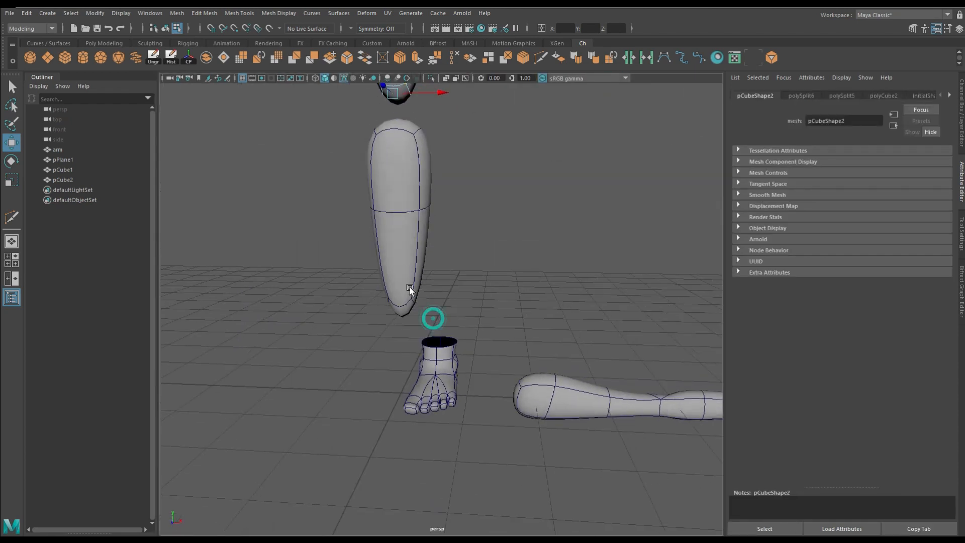
pyautogui.keyDown('alt'); pyautogui.moveTo(420, 300); pyautogui.dragTo(503, 390, button='middle'); pyautogui.keyUp('alt')
pyautogui.keyDown('alt'); pyautogui.moveTo(503, 391); pyautogui.dragTo(456, 391); pyautogui.keyUp('alt')
pyautogui.keyDown('alt'); pyautogui.moveTo(456, 391); pyautogui.dragTo(425, 437, button='right'); pyautogui.keyUp('alt')
pyautogui.keyDown('alt'); pyautogui.moveTo(425, 436); pyautogui.dragTo(522, 382, button='middle'); pyautogui.keyUp('alt')
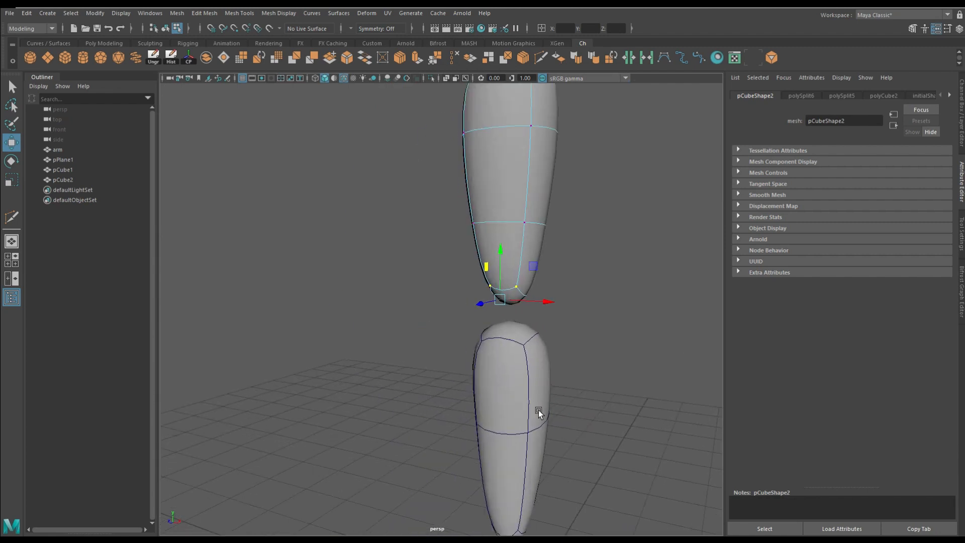
pyautogui.keyDown('alt'); pyautogui.moveTo(522, 382); pyautogui.dragTo(480, 403); pyautogui.keyUp('alt')
pyautogui.press('F8')
pyautogui.keyDown('alt'); pyautogui.moveTo(399, 260); pyautogui.dragTo(382, 207, button='right'); pyautogui.keyUp('alt')
pyautogui.moveTo(382, 208); pyautogui.dragTo(527, 358)
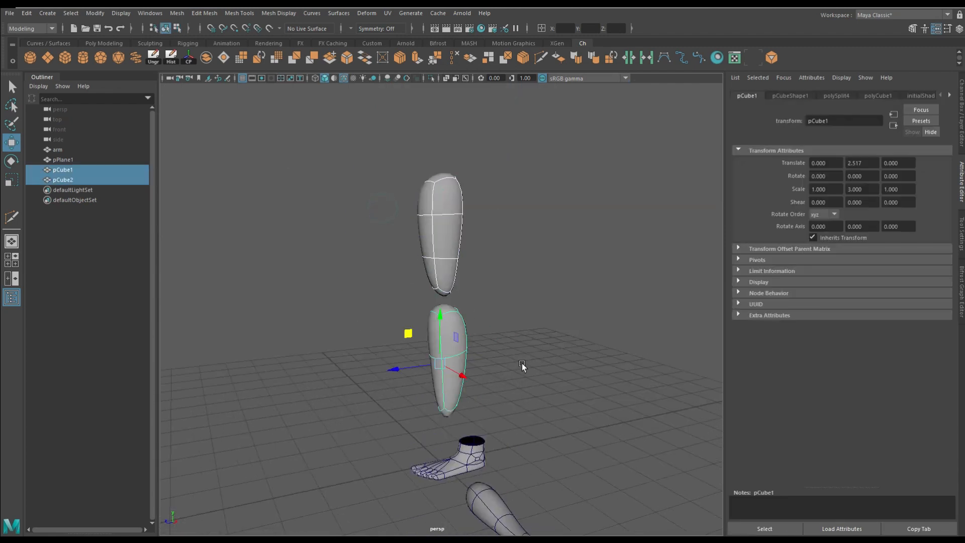
pyautogui.click(207, 58)
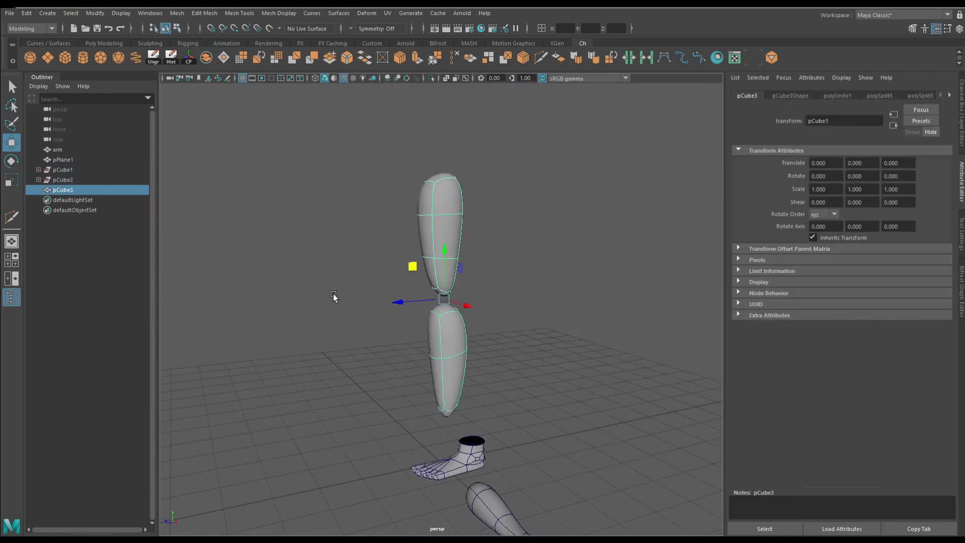
pyautogui.click(174, 62)
# Bridge the thigh's bottom face to the calf's top face to form the knee
pyautogui.keyDown('alt'); pyautogui.moveTo(407, 302); pyautogui.dragTo(506, 388, button='right'); pyautogui.keyUp('alt')
pyautogui.keyDown('alt'); pyautogui.moveTo(506, 388); pyautogui.dragTo(487, 385); pyautogui.keyUp('alt')
pyautogui.moveTo(433, 263); pyautogui.dragTo(427, 295, button='right')
pyautogui.click(436, 315)
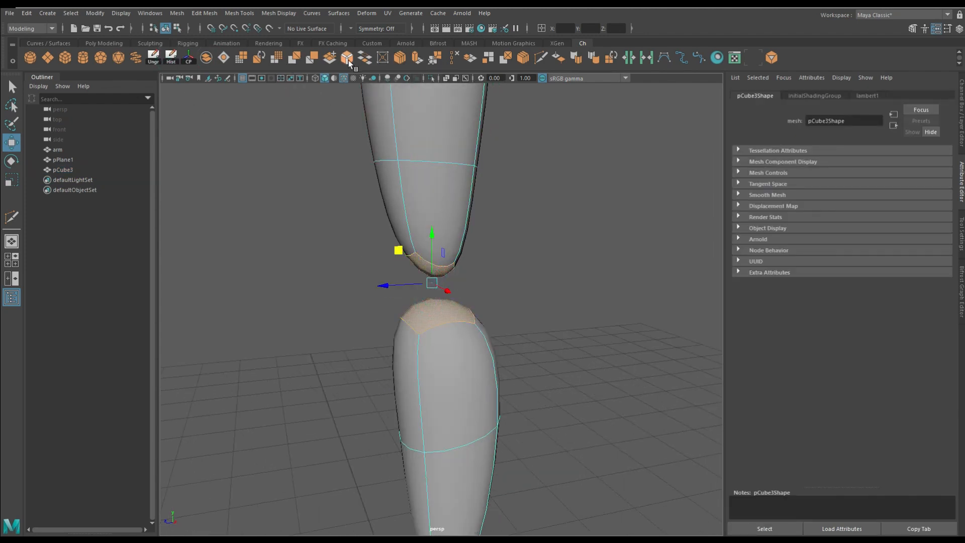
pyautogui.click(365, 66)
# Collapse the bridge edges at the back of the knee
pyautogui.keyDown('alt'); pyautogui.moveTo(467, 328); pyautogui.dragTo(402, 322); pyautogui.keyUp('alt')
pyautogui.moveTo(405, 295); pyautogui.dragTo(403, 237, button='right')
pyautogui.click(377, 305)
pyautogui.click(383, 59)
# Scale the knee's front face taller and flatten it until it is nearly vertical, using the unsmoothed display
pyautogui.keyDown('alt'); pyautogui.moveTo(407, 317); pyautogui.dragTo(478, 322); pyautogui.keyUp('alt')
pyautogui.keyDown('alt'); pyautogui.moveTo(477, 322); pyautogui.dragTo(457, 313, button='right'); pyautogui.keyUp('alt')
pyautogui.press('1')
pyautogui.keyDown('alt'); pyautogui.moveTo(448, 329); pyautogui.dragTo(438, 307); pyautogui.keyUp('alt')
pyautogui.click(467, 265)
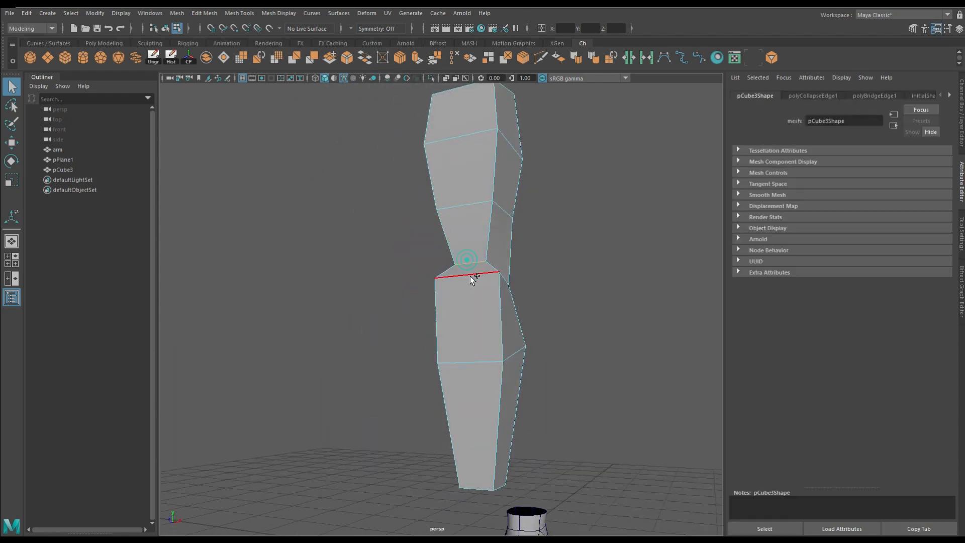
pyautogui.click(10, 184)
pyautogui.keyDown('alt'); pyautogui.moveTo(437, 244); pyautogui.dragTo(403, 268); pyautogui.keyUp('alt')
pyautogui.keyDown('alt'); pyautogui.moveTo(436, 216); pyautogui.dragTo(399, 295); pyautogui.keyUp('alt')
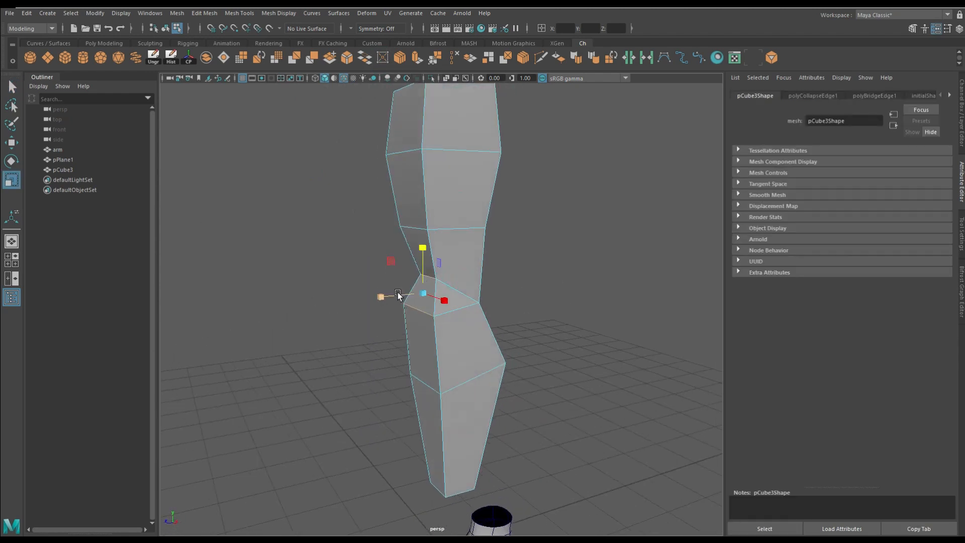
pyautogui.keyDown('alt'); pyautogui.moveTo(480, 307); pyautogui.dragTo(416, 364); pyautogui.keyUp('alt')
pyautogui.press('3')
pyautogui.press('1')
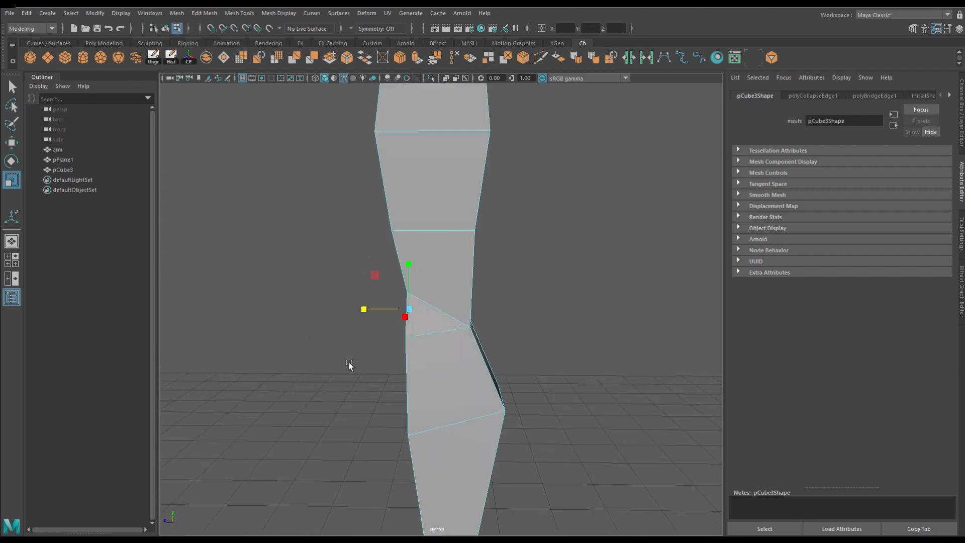
# Extrude the knee's front face to form a kneecap, preview the leg smoothed and return to object mode
pyautogui.keyDown('alt'); pyautogui.moveTo(396, 245); pyautogui.dragTo(503, 347); pyautogui.keyUp('alt')
pyautogui.moveTo(504, 347)
pyautogui.keyDown('alt'); pyautogui.mouseDown()
pyautogui.moveTo(540, 334)
pyautogui.moveTo(509, 350)
pyautogui.mouseUp(); pyautogui.keyUp('alt')
pyautogui.moveTo(506, 263); pyautogui.dragTo(508, 296, button='right')
pyautogui.click(492, 314)
pyautogui.click(417, 55)
pyautogui.keyDown('alt'); pyautogui.moveTo(471, 378); pyautogui.dragTo(392, 338); pyautogui.keyUp('alt')
pyautogui.press('3')
pyautogui.scroll(2, 428, 374)
pyautogui.keyDown('alt'); pyautogui.moveTo(427, 373); pyautogui.dragTo(483, 358); pyautogui.keyUp('alt')
pyautogui.moveTo(507, 263); pyautogui.dragTo(626, 176, button='right')
pyautogui.click(608, 282)
pyautogui.scroll(-9, 522, 349)
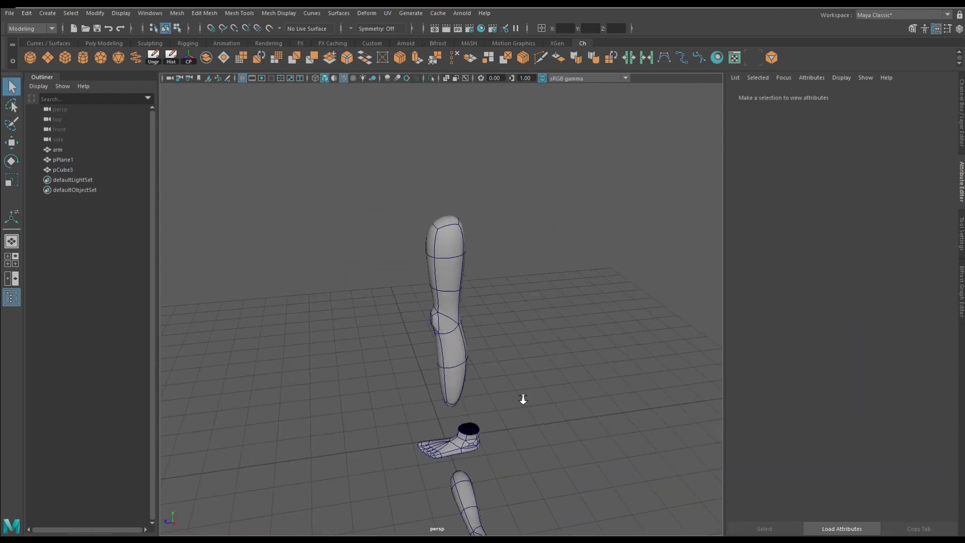
# Delete the vertical edges beside the kneecap on both sides of the knee
pyautogui.scroll(7, 524, 400)
pyautogui.keyDown('alt'); pyautogui.moveTo(524, 399); pyautogui.dragTo(508, 365); pyautogui.keyUp('alt')
pyautogui.moveTo(426, 308); pyautogui.dragTo(428, 261, button='right')
pyautogui.click(428, 298)
pyautogui.keyDown('alt'); pyautogui.moveTo(428, 300); pyautogui.dragTo(543, 302); pyautogui.keyUp('alt')
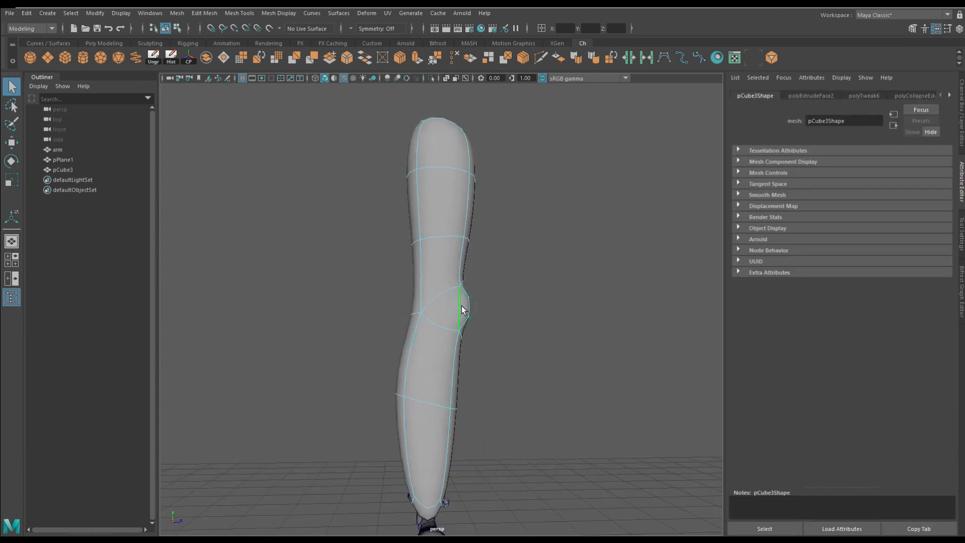
pyautogui.click(486, 332)
pyautogui.keyDown('alt'); pyautogui.moveTo(487, 333); pyautogui.dragTo(444, 310); pyautogui.keyUp('alt')
# Connect the two kneecap corner vertices to the side vertex on one side of the knee
pyautogui.rightClick(443, 311)
pyautogui.moveTo(443, 314); pyautogui.dragTo(412, 314, button='right')
pyautogui.click(421, 317)
pyautogui.keyDown('shift'); pyautogui.click(423, 300); pyautogui.keyUp('shift')
pyautogui.keyDown('shift'); pyautogui.click(460, 318); pyautogui.keyUp('shift')
pyautogui.keyDown('alt'); pyautogui.moveTo(459, 318); pyautogui.dragTo(370, 314); pyautogui.keyUp('alt')
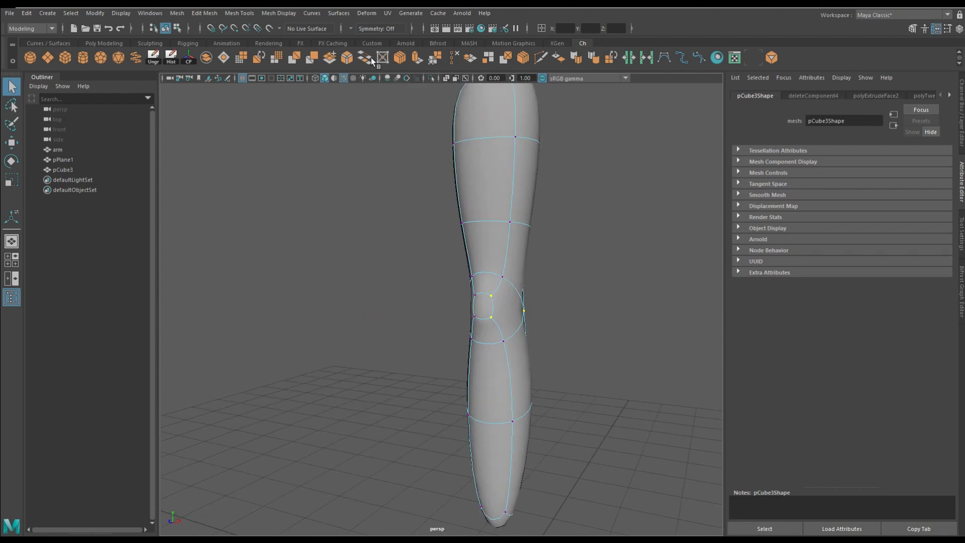
pyautogui.click(395, 55)
# Connect the kneecap corner vertices to the side vertex on the opposite side of the knee
pyautogui.click(462, 302)
pyautogui.press('r')
pyautogui.moveTo(398, 344)
pyautogui.keyDown('alt'); pyautogui.mouseDown()
pyautogui.moveTo(462, 302)
pyautogui.moveTo(406, 348)
pyautogui.mouseUp(); pyautogui.keyUp('alt')
pyautogui.click(395, 60)
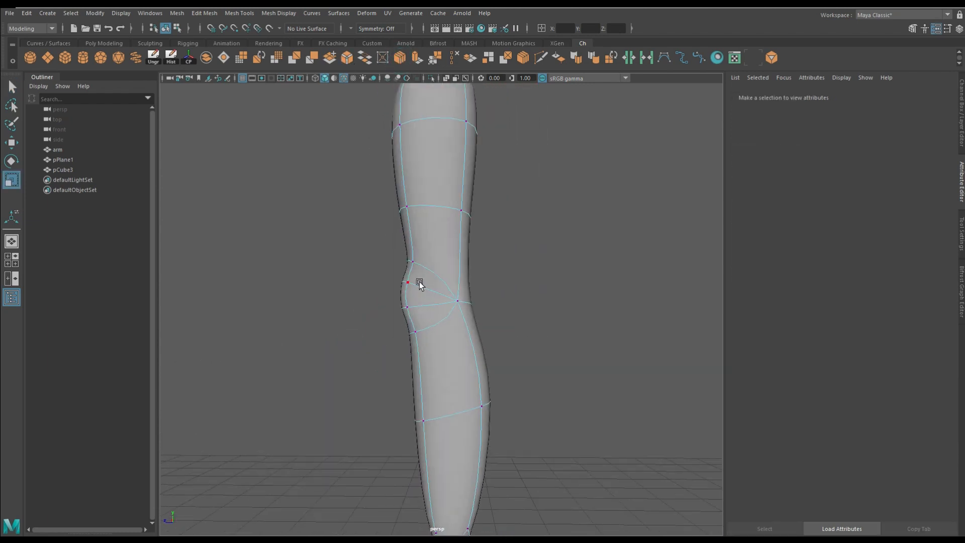
# Compare the leg with smoothing off and on, return to object mode and select the whole leg
pyautogui.keyDown('alt'); pyautogui.moveTo(394, 293); pyautogui.dragTo(461, 299); pyautogui.keyUp('alt')
pyautogui.press('1')
pyautogui.click(478, 292)
pyautogui.keyDown('alt'); pyautogui.moveTo(607, 321); pyautogui.dragTo(553, 362); pyautogui.keyUp('alt')
pyautogui.press('3')
pyautogui.moveTo(461, 261); pyautogui.dragTo(511, 246, button='right')
pyautogui.click(507, 352)
pyautogui.scroll(-5, 496, 370)
pyautogui.keyDown('alt'); pyautogui.moveTo(497, 370); pyautogui.dragTo(499, 304); pyautogui.keyUp('alt')
pyautogui.click(451, 356)
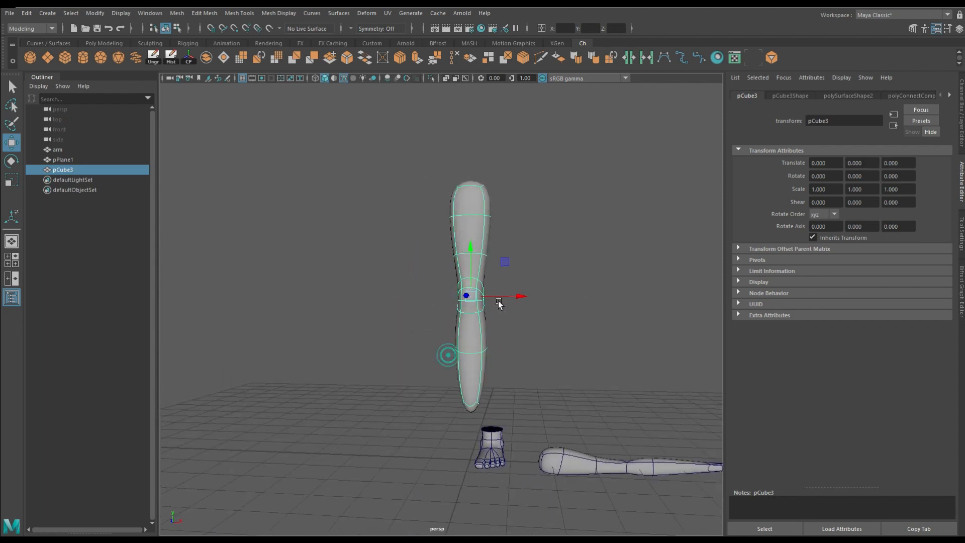
# In the side view, move the leg so its lower end sits on the ankle of the foot
pyautogui.click(490, 462)
pyautogui.keyDown('alt'); pyautogui.moveTo(505, 423); pyautogui.dragTo(455, 422); pyautogui.keyUp('alt')
pyautogui.press('space')
pyautogui.press('space')
pyautogui.click(415, 452)
pyautogui.keyDown('alt'); pyautogui.moveTo(456, 513); pyautogui.dragTo(493, 368, button='middle'); pyautogui.keyUp('alt')
pyautogui.moveTo(407, 178)
pyautogui.mouseDown()
pyautogui.moveTo(423, 208)
pyautogui.moveTo(408, 178)
pyautogui.mouseUp()
pyautogui.keyDown('alt'); pyautogui.moveTo(427, 206); pyautogui.dragTo(421, 246, button='middle'); pyautogui.keyUp('alt')
pyautogui.moveTo(397, 216); pyautogui.dragTo(414, 250)
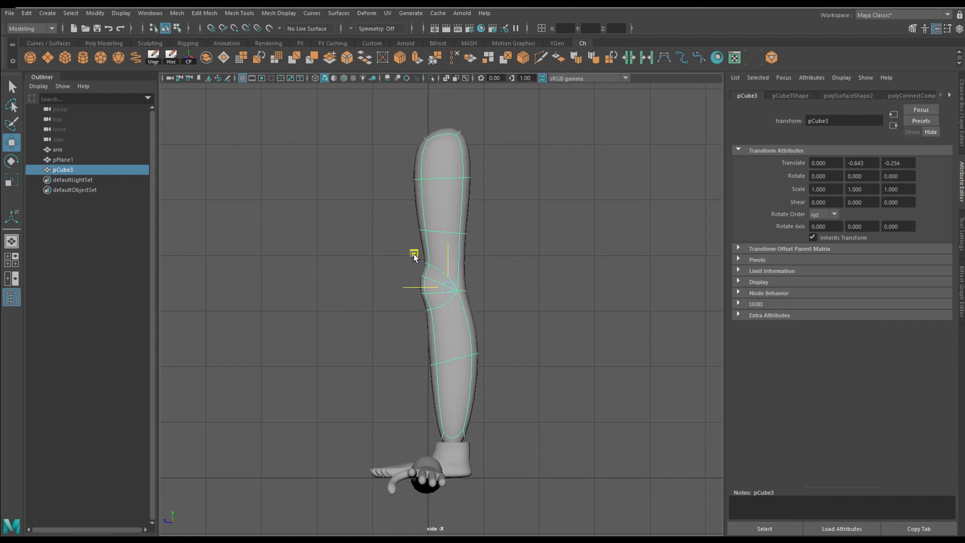
# Delete the leg's bottom end face and reposition the leg so its open end meets the top of the ankle
pyautogui.keyDown('alt'); pyautogui.moveTo(429, 297); pyautogui.dragTo(433, 264, button='middle'); pyautogui.keyUp('alt')
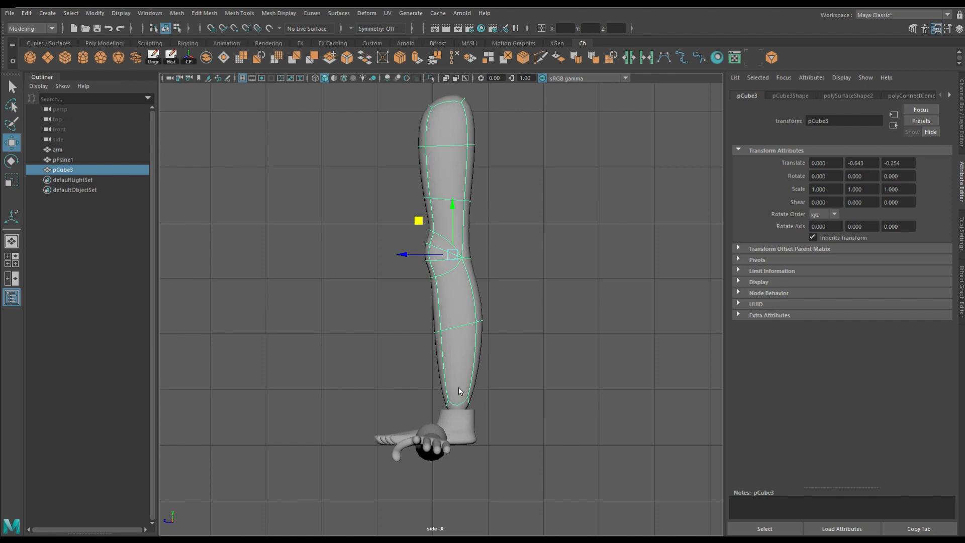
pyautogui.moveTo(459, 387); pyautogui.dragTo(450, 297, button='right')
pyautogui.click(458, 413)
pyautogui.press('Delete')
pyautogui.moveTo(449, 377); pyautogui.dragTo(483, 327, button='right')
pyautogui.moveTo(417, 217); pyautogui.dragTo(417, 202)
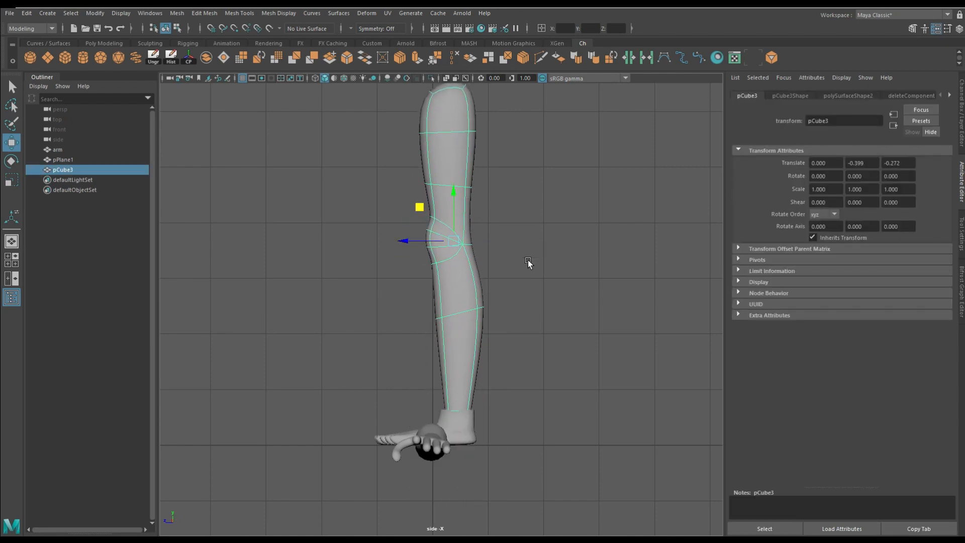
# Switch to the perspective view and turn off smooth preview on the foot and the leg
pyautogui.press('space')
pyautogui.press('space')
pyautogui.keyDown('alt'); pyautogui.moveTo(569, 476); pyautogui.dragTo(559, 335, button='middle'); pyautogui.keyUp('alt')
pyautogui.click(458, 426)
pyautogui.press('1')
pyautogui.click(451, 375)
pyautogui.press('1')
pyautogui.scroll(-2, 541, 391)
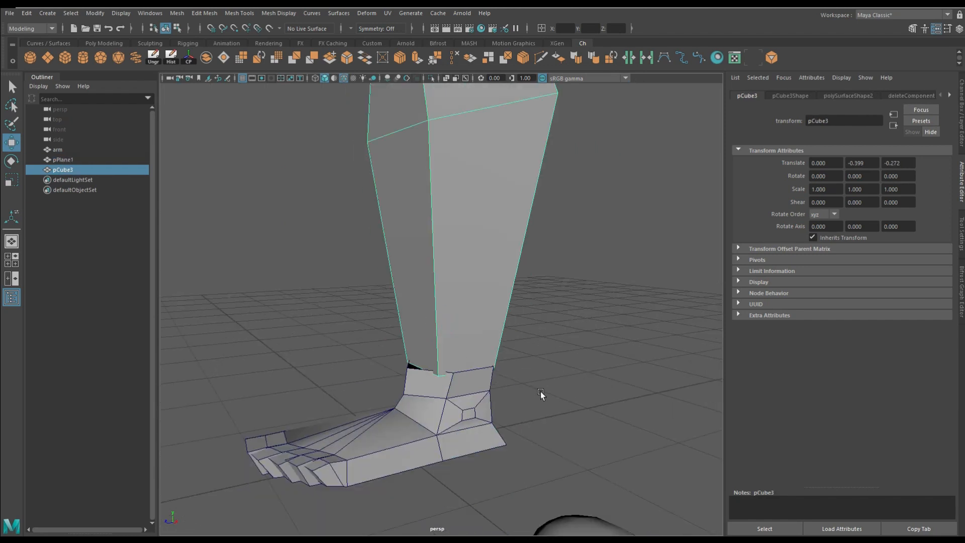
# Combine the foot and leg into one mesh and delete its history
pyautogui.keyDown('alt'); pyautogui.moveTo(541, 391); pyautogui.dragTo(498, 401, button='right'); pyautogui.keyUp('alt')
pyautogui.keyDown('alt'); pyautogui.moveTo(498, 401); pyautogui.dragTo(425, 408); pyautogui.keyUp('alt')
pyautogui.click(424, 405)
pyautogui.keyDown('shift'); pyautogui.click(397, 297); pyautogui.keyUp('shift')
pyautogui.click(207, 59)
pyautogui.click(176, 57)
# Snap the corner vertices of the leg's open lower end onto the matching vertices of the ankle's top rim
pyautogui.keyDown('alt'); pyautogui.moveTo(302, 336); pyautogui.dragTo(441, 314); pyautogui.keyUp('alt')
pyautogui.moveTo(426, 261); pyautogui.dragTo(341, 266, button='right')
pyautogui.click(409, 381)
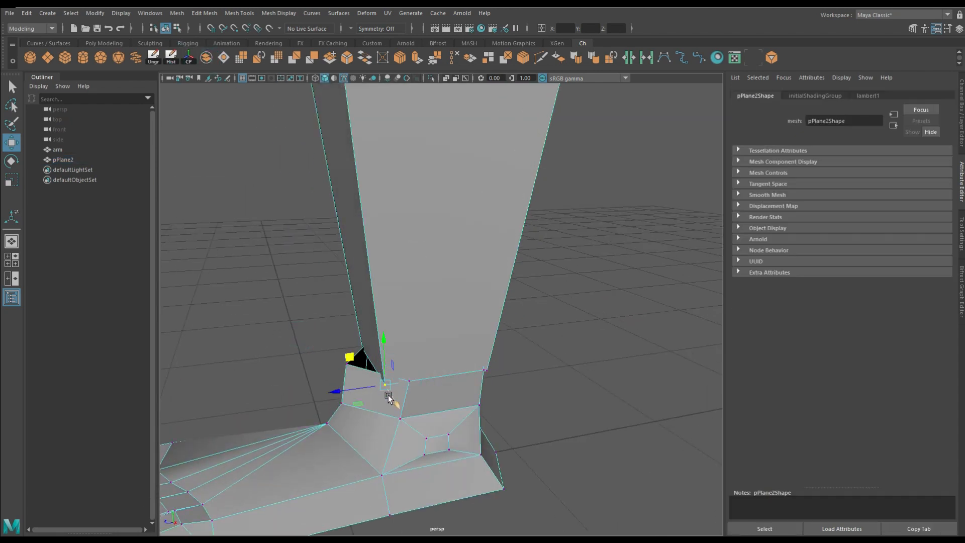
pyautogui.moveTo(389, 387); pyautogui.dragTo(409, 381)
pyautogui.keyDown('alt'); pyautogui.moveTo(530, 392); pyautogui.dragTo(406, 362); pyautogui.keyUp('alt')
pyautogui.keyDown('alt'); pyautogui.moveTo(573, 373); pyautogui.dragTo(426, 385); pyautogui.keyUp('alt')
pyautogui.click(442, 354)
pyautogui.moveTo(441, 352); pyautogui.dragTo(449, 349)
pyautogui.keyDown('alt'); pyautogui.moveTo(589, 407); pyautogui.dragTo(470, 358); pyautogui.keyUp('alt')
pyautogui.press('v')
pyautogui.keyDown('alt'); pyautogui.moveTo(628, 388); pyautogui.dragTo(476, 401); pyautogui.keyUp('alt')
pyautogui.keyDown('alt'); pyautogui.moveTo(514, 338); pyautogui.dragTo(571, 46); pyautogui.keyUp('alt')
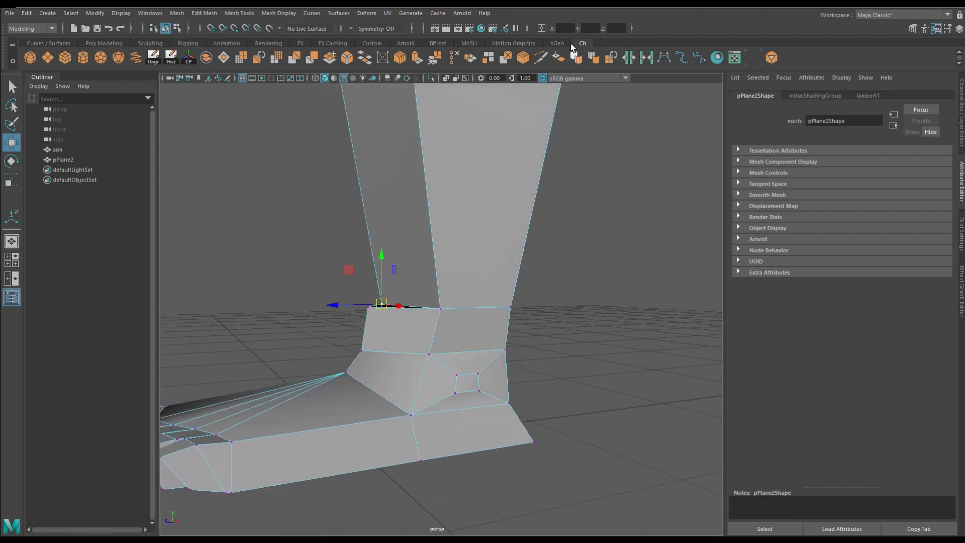
# Cut an edge loop around the lower leg and cut from its corners to the middle of the bottom edge, front and back
pyautogui.keyDown('ctrl'); pyautogui.click(459, 231); pyautogui.keyUp('ctrl')
pyautogui.keyDown('alt'); pyautogui.moveTo(431, 216); pyautogui.dragTo(363, 276); pyautogui.keyUp('alt')
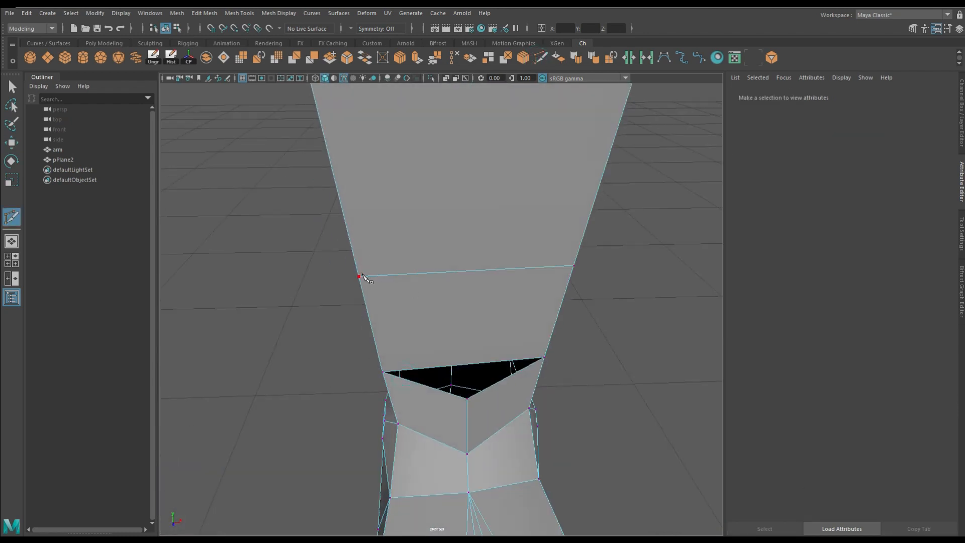
pyautogui.keyDown('alt'); pyautogui.moveTo(628, 331); pyautogui.dragTo(380, 231); pyautogui.keyUp('alt')
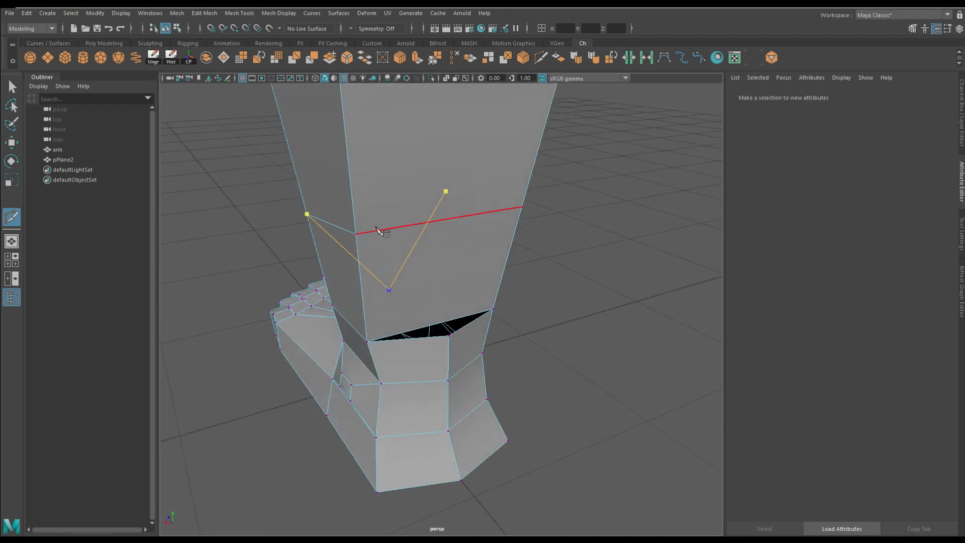
pyautogui.click(362, 237)
pyautogui.keyDown('alt'); pyautogui.moveTo(441, 323); pyautogui.dragTo(490, 228); pyautogui.keyUp('alt')
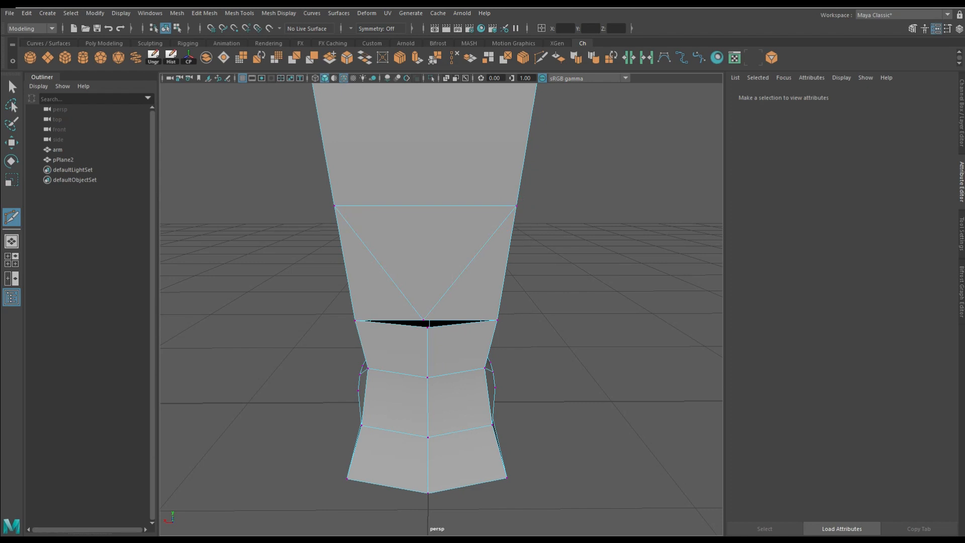
pyautogui.press('Return')
# Snap the new middle vertices of the leg's bottom edge onto the ankle's centre vertices at back and front
pyautogui.keyDown('alt'); pyautogui.moveTo(528, 363); pyautogui.dragTo(447, 350); pyautogui.keyUp('alt')
pyautogui.press('b')
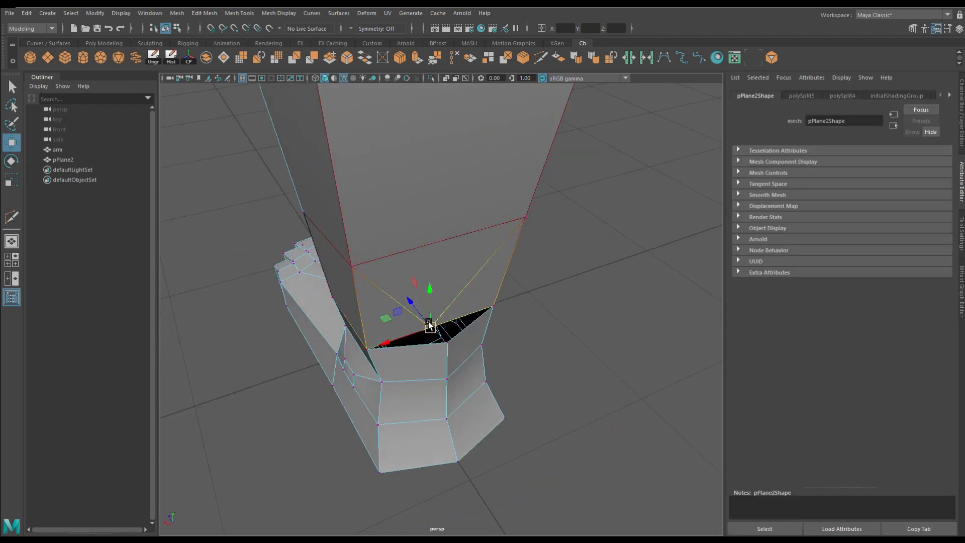
pyautogui.keyDown('alt'); pyautogui.moveTo(351, 390); pyautogui.dragTo(487, 339); pyautogui.keyUp('alt')
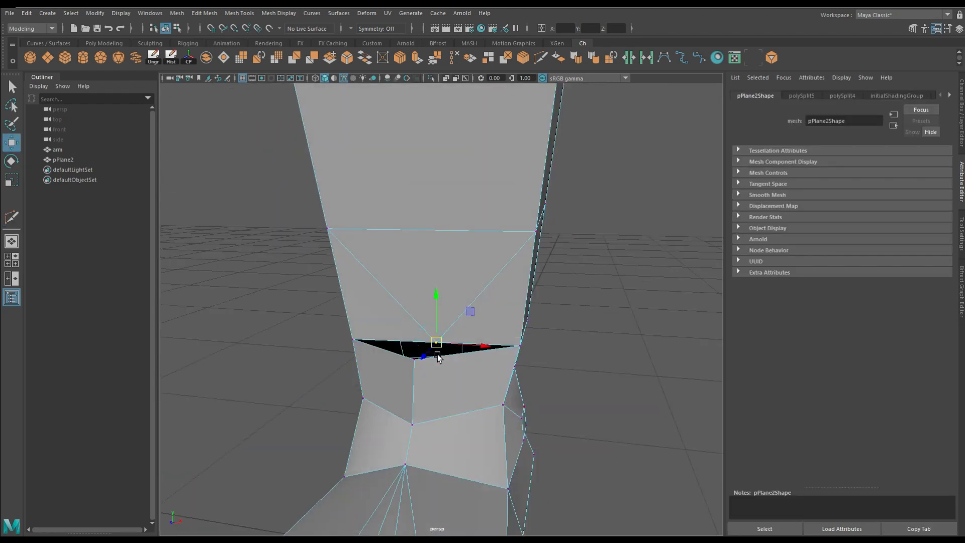
pyautogui.moveTo(427, 360)
pyautogui.keyDown('alt'); pyautogui.mouseDown()
pyautogui.moveTo(405, 366)
pyautogui.moveTo(530, 399)
pyautogui.moveTo(415, 375)
pyautogui.mouseUp(); pyautogui.keyUp('alt')
# Merge the combined mesh's overlapping vertices with a 0.01 distance threshold and delete its history
pyautogui.moveTo(466, 318); pyautogui.dragTo(578, 166, button='right')
pyautogui.keyDown('alt'); pyautogui.moveTo(402, 316); pyautogui.dragTo(474, 368); pyautogui.keyUp('alt')
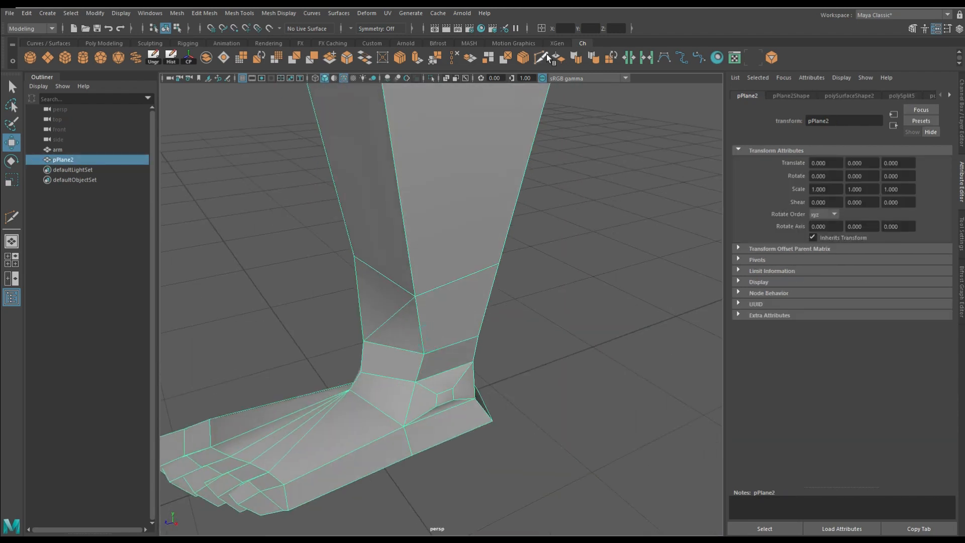
pyautogui.click(441, 60)
pyautogui.keyDown('alt'); pyautogui.moveTo(508, 281); pyautogui.dragTo(397, 300); pyautogui.keyUp('alt')
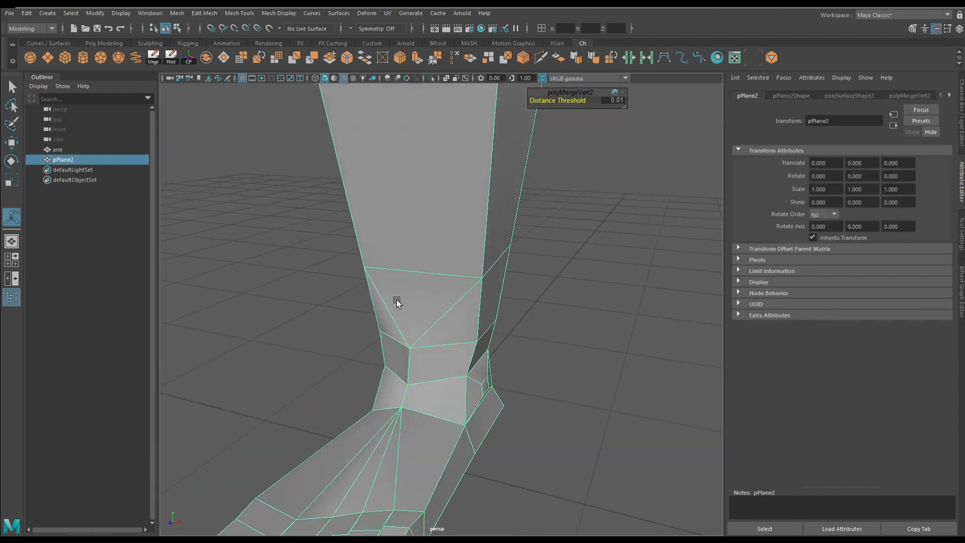
pyautogui.click(170, 59)
pyautogui.click(311, 282)
# Preview the joined leg smoothed and scale the two vertex rings just above the ankle
pyautogui.keyDown('alt'); pyautogui.moveTo(394, 360); pyautogui.dragTo(328, 355); pyautogui.keyUp('alt')
pyautogui.click(454, 347)
pyautogui.keyDown('alt'); pyautogui.moveTo(455, 347); pyautogui.dragTo(416, 301); pyautogui.keyUp('alt')
pyautogui.press('3')
pyautogui.moveTo(416, 262); pyautogui.dragTo(373, 306, button='right')
pyautogui.keyDown('alt'); pyautogui.moveTo(478, 343); pyautogui.dragTo(467, 351); pyautogui.keyUp('alt')
pyautogui.moveTo(328, 154); pyautogui.dragTo(505, 324)
pyautogui.keyDown('alt'); pyautogui.moveTo(463, 350); pyautogui.dragTo(432, 367); pyautogui.keyUp('alt')
pyautogui.press('r')
pyautogui.keyDown('alt'); pyautogui.moveTo(269, 278); pyautogui.dragTo(286, 266); pyautogui.keyUp('alt')
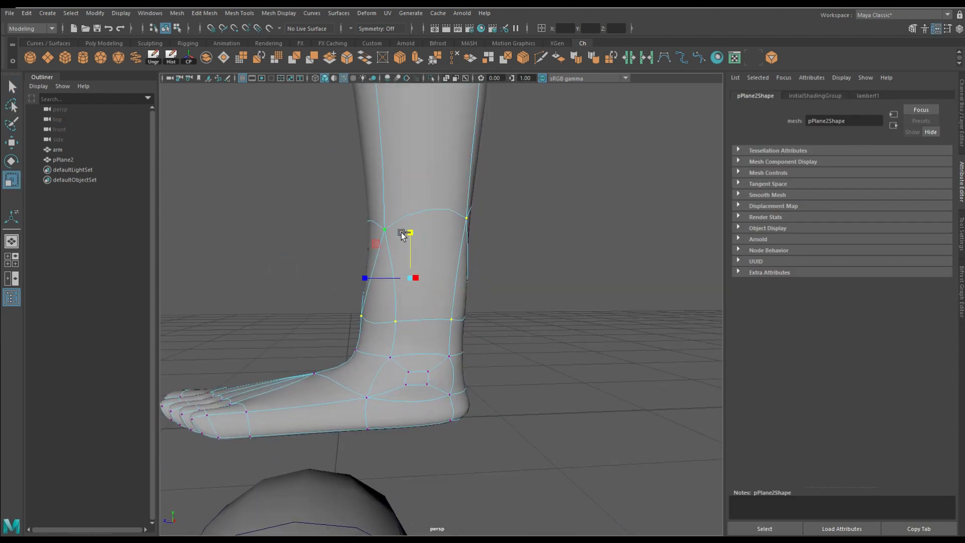
# Adjust the vertices at the front of the ankle and scale the rear side vertices of the ankle wider apart
pyautogui.keyDown('alt'); pyautogui.moveTo(403, 236); pyautogui.dragTo(517, 337); pyautogui.keyUp('alt')
pyautogui.keyDown('alt'); pyautogui.moveTo(416, 349); pyautogui.dragTo(357, 336); pyautogui.keyUp('alt')
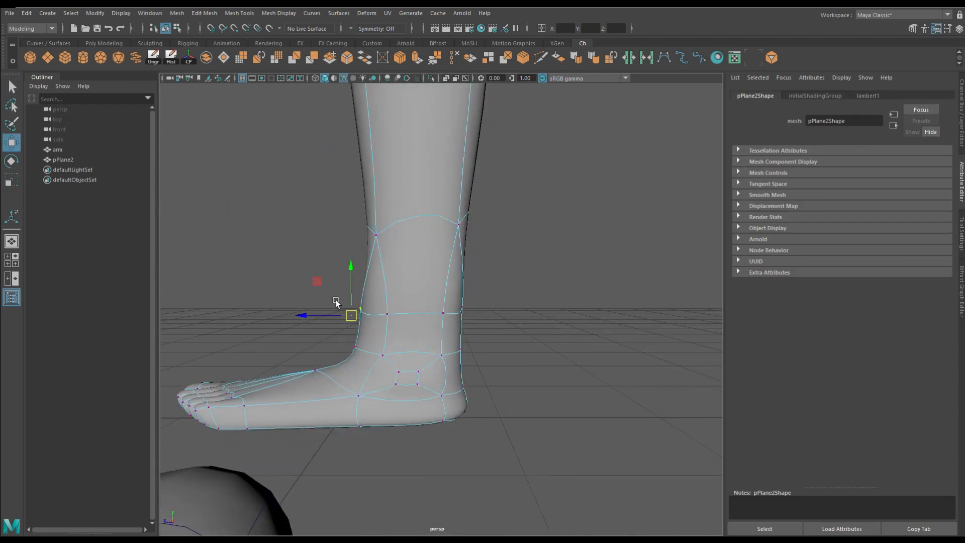
pyautogui.press('1')
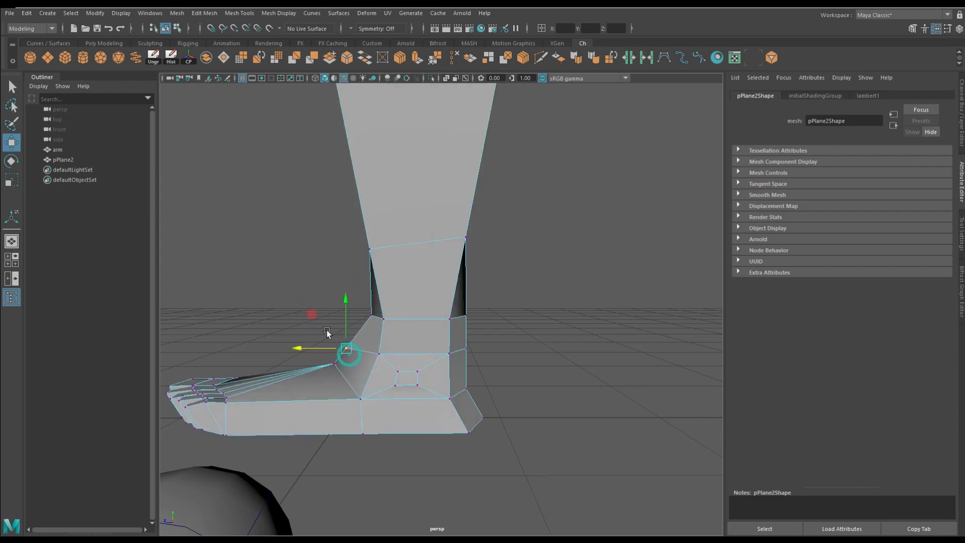
pyautogui.keyDown('alt'); pyautogui.moveTo(330, 310); pyautogui.dragTo(461, 362); pyautogui.keyUp('alt')
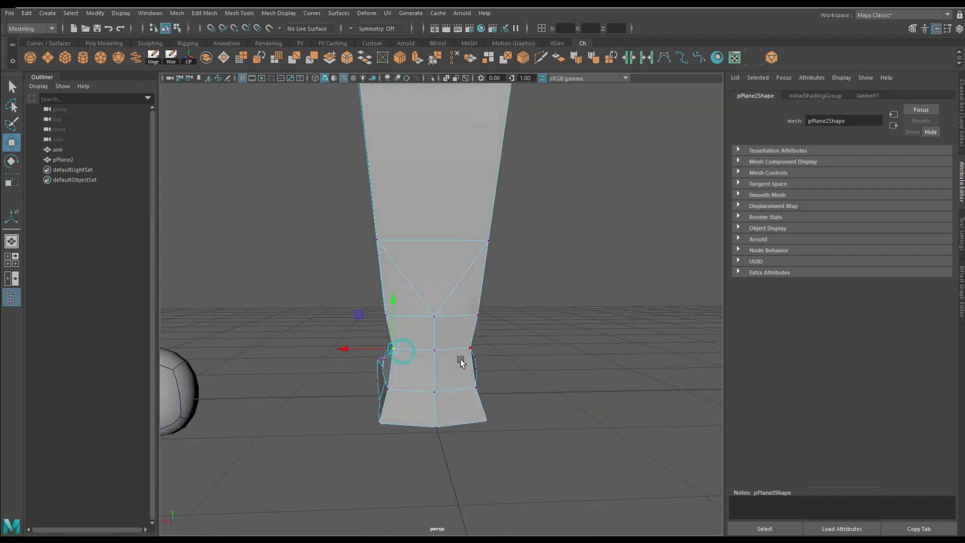
pyautogui.click(9, 179)
pyautogui.keyDown('alt'); pyautogui.moveTo(424, 398); pyautogui.dragTo(390, 331); pyautogui.keyUp('alt')
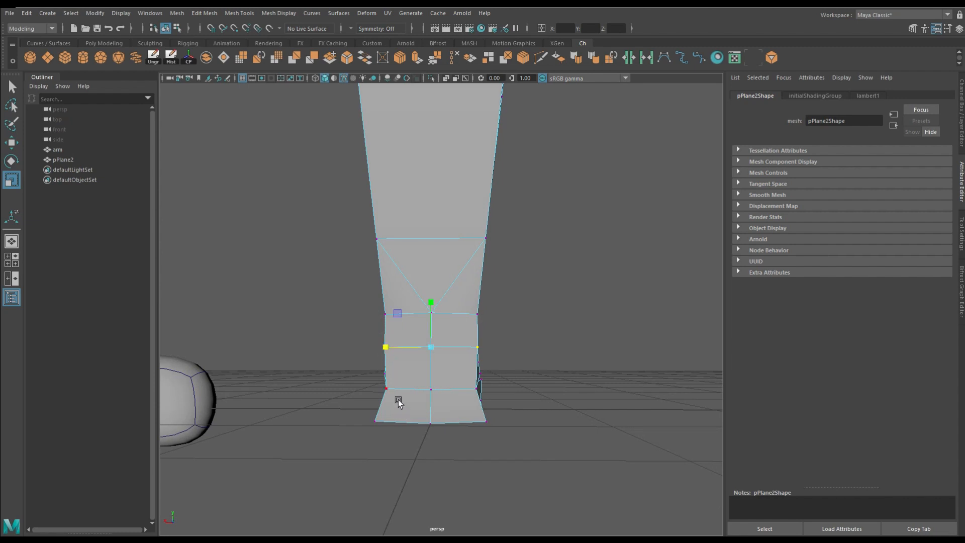
# Preview the mesh smoothed in object mode and examine the complete leg and the ankle transition
pyautogui.press('3')
pyautogui.keyDown('alt'); pyautogui.moveTo(398, 398); pyautogui.dragTo(413, 255); pyautogui.keyUp('alt')
pyautogui.click(517, 312)
pyautogui.scroll(-3, 414, 255)
pyautogui.moveTo(414, 254); pyautogui.dragTo(460, 235, button='right')
pyautogui.click(565, 243)
pyautogui.scroll(-3, 423, 282)
pyautogui.keyDown('alt'); pyautogui.moveTo(565, 243); pyautogui.dragTo(454, 276); pyautogui.keyUp('alt')
pyautogui.scroll(-3, 490, 299)
pyautogui.scroll(3, 493, 336)
pyautogui.scroll(4, 454, 276)
pyautogui.click(455, 276)
pyautogui.keyDown('alt'); pyautogui.moveTo(517, 369); pyautogui.dragTo(493, 279); pyautogui.keyUp('alt')
# Select the band of the lower leg just above the ankle and scale it slightly
pyautogui.moveTo(492, 274); pyautogui.dragTo(490, 307, button='right')
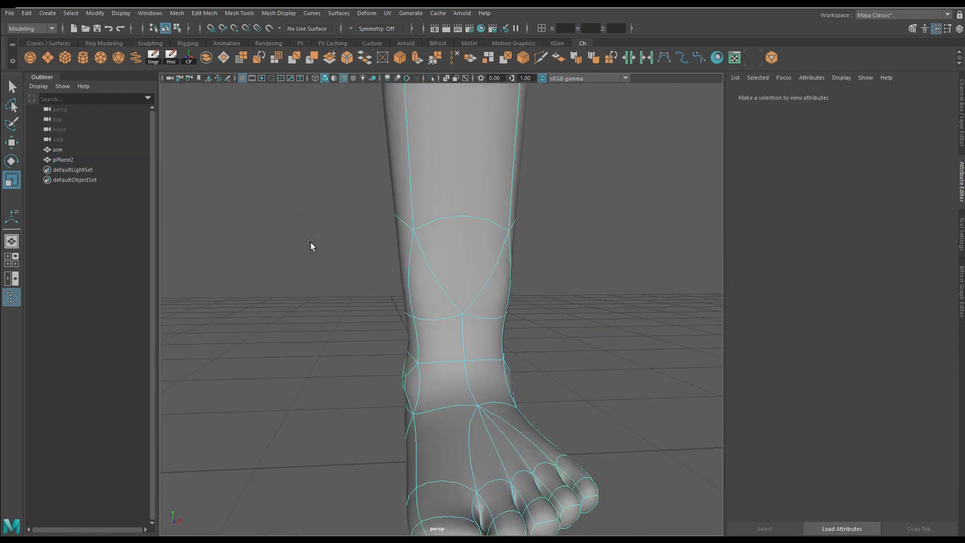
pyautogui.moveTo(311, 242); pyautogui.dragTo(585, 278)
pyautogui.keyDown('alt'); pyautogui.moveTo(351, 231); pyautogui.dragTo(416, 263); pyautogui.keyUp('alt')
pyautogui.moveTo(463, 339)
pyautogui.mouseDown()
pyautogui.moveTo(412, 334)
pyautogui.moveTo(465, 329)
pyautogui.mouseUp()
pyautogui.doubleClick(542, 305)
# Turn off smoothing, move the upper edges at the back of the heel to reshape it, and preview the foot smoothed
pyautogui.moveTo(543, 282)
pyautogui.keyDown('alt'); pyautogui.mouseDown()
pyautogui.moveTo(551, 255)
pyautogui.moveTo(559, 289)
pyautogui.mouseUp(); pyautogui.keyUp('alt')
pyautogui.click(444, 315)
pyautogui.press('1')
pyautogui.keyDown('alt'); pyautogui.moveTo(444, 315); pyautogui.dragTo(497, 360); pyautogui.keyUp('alt')
pyautogui.moveTo(481, 367); pyautogui.dragTo(481, 327, button='right')
pyautogui.click(457, 371)
pyautogui.keyDown('alt'); pyautogui.moveTo(578, 326); pyautogui.dragTo(511, 332); pyautogui.keyUp('alt')
pyautogui.click(488, 367)
pyautogui.press('w')
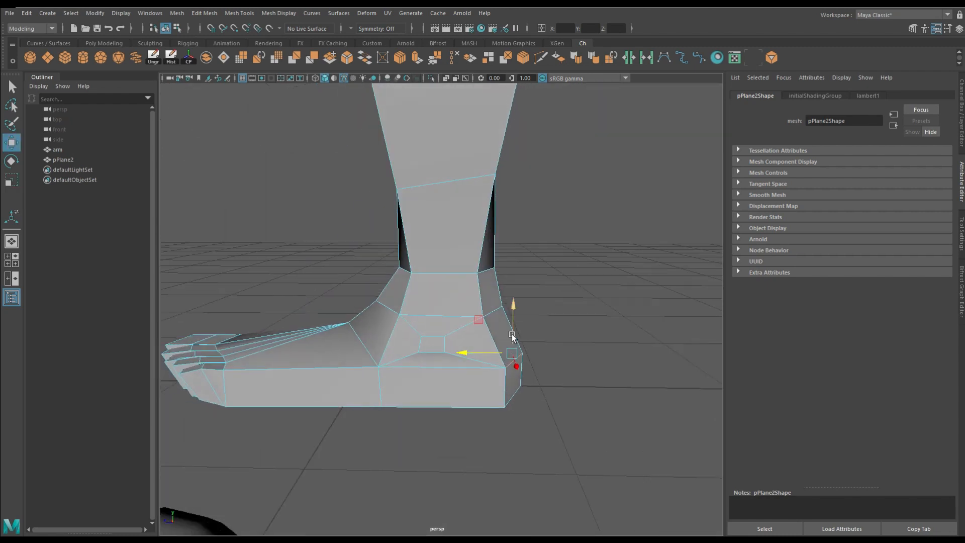
pyautogui.press('3')
# Inspect the smoothed heel from behind, return to object mode and examine the leg as a whole
pyautogui.keyDown('alt'); pyautogui.moveTo(566, 360); pyautogui.dragTo(420, 353); pyautogui.keyUp('alt')
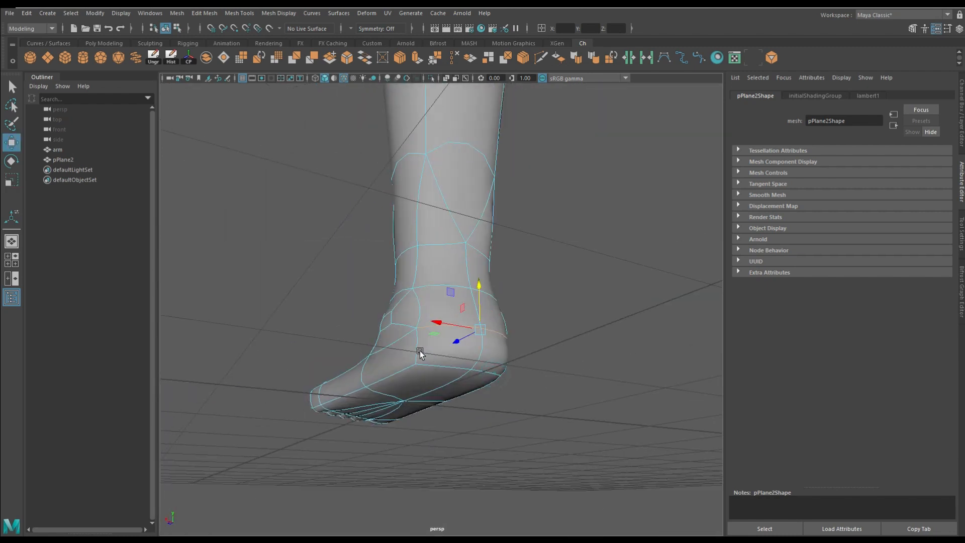
pyautogui.click(524, 349)
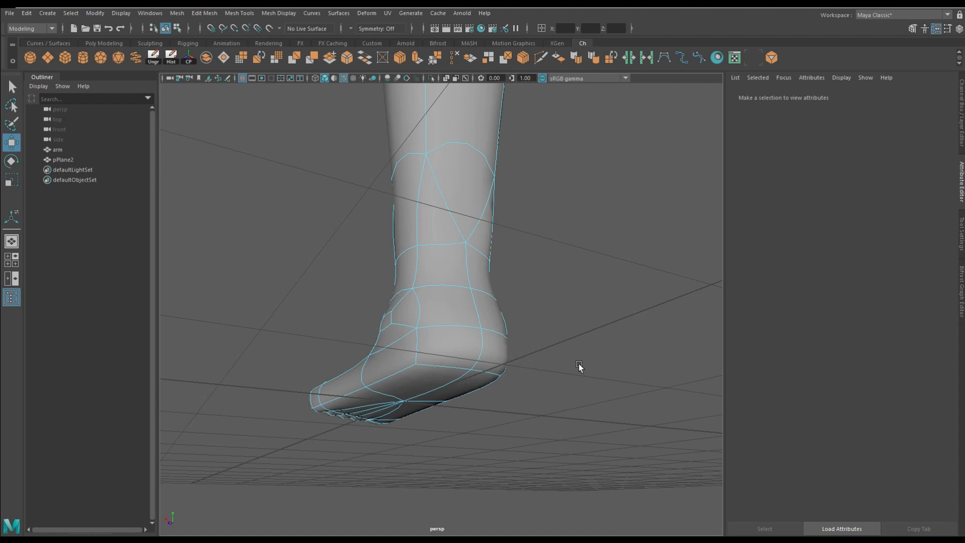
pyautogui.moveTo(470, 298)
pyautogui.keyDown('alt'); pyautogui.mouseDown()
pyautogui.moveTo(450, 291)
pyautogui.moveTo(432, 342)
pyautogui.moveTo(374, 351)
pyautogui.moveTo(425, 337)
pyautogui.moveTo(471, 291)
pyautogui.mouseUp(); pyautogui.keyUp('alt')
pyautogui.moveTo(474, 263); pyautogui.dragTo(524, 248, button='right')
pyautogui.scroll(-4, 528, 372)
pyautogui.click(529, 379)
pyautogui.keyDown('alt'); pyautogui.moveTo(473, 375); pyautogui.dragTo(466, 220); pyautogui.keyUp('alt')
pyautogui.scroll(-5, 522, 347)
# Select the top end face of the thigh and move it upwards
pyautogui.click(457, 225)
pyautogui.moveTo(457, 225); pyautogui.dragTo(475, 266, button='right')
pyautogui.keyDown('alt'); pyautogui.moveTo(485, 298); pyautogui.dragTo(461, 277); pyautogui.keyUp('alt')
pyautogui.click(432, 234)
pyautogui.keyDown('alt'); pyautogui.moveTo(432, 235); pyautogui.dragTo(424, 181); pyautogui.keyUp('alt')
pyautogui.keyDown('alt'); pyautogui.moveTo(421, 252); pyautogui.dragTo(435, 257); pyautogui.keyUp('alt')
pyautogui.click(456, 175)
pyautogui.moveTo(444, 162); pyautogui.dragTo(443, 155)
pyautogui.keyDown('alt'); pyautogui.moveTo(449, 189); pyautogui.dragTo(460, 254); pyautogui.keyUp('alt')
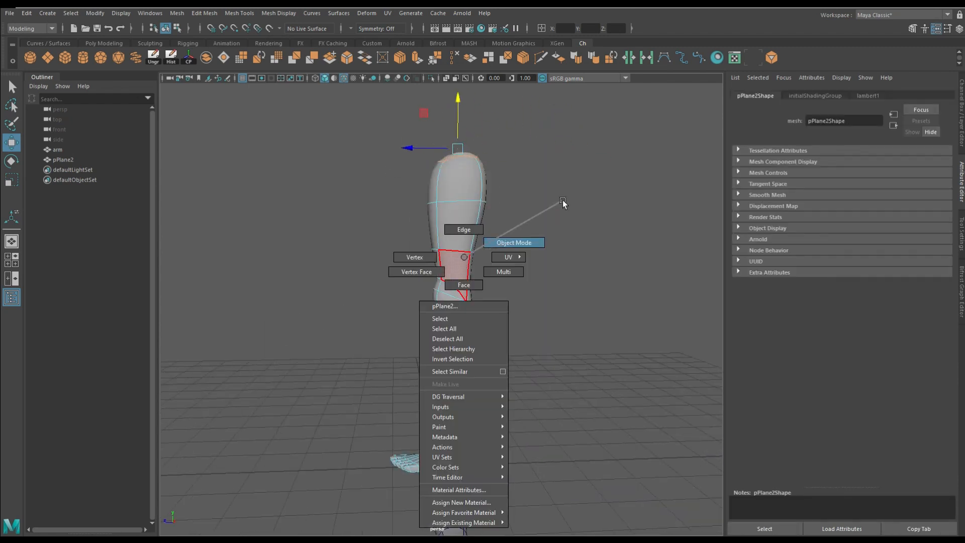